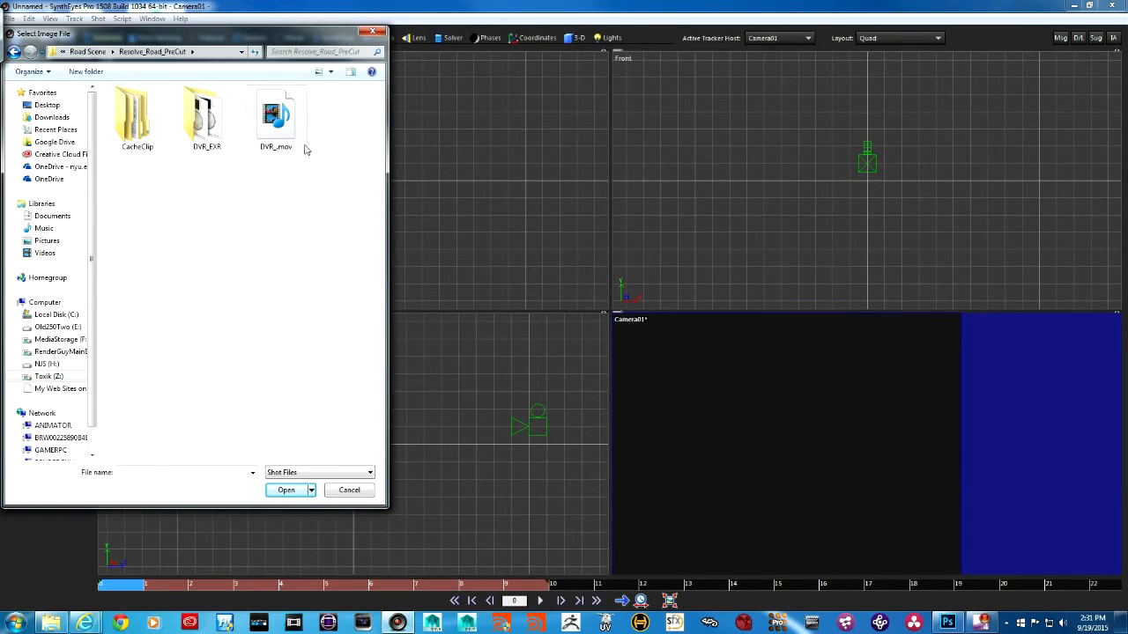
- Load the DVR_EXR image sequence starting at DVR_00086400.exr as the shot, using the -Film frame rate
double_click(201, 123)
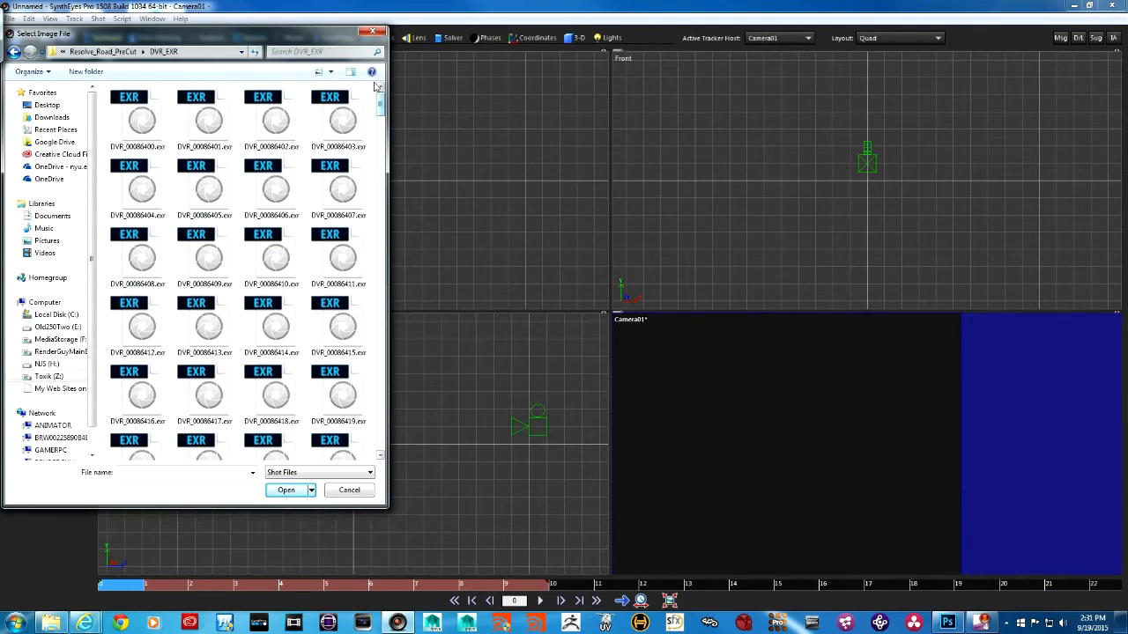
left_click(132, 115)
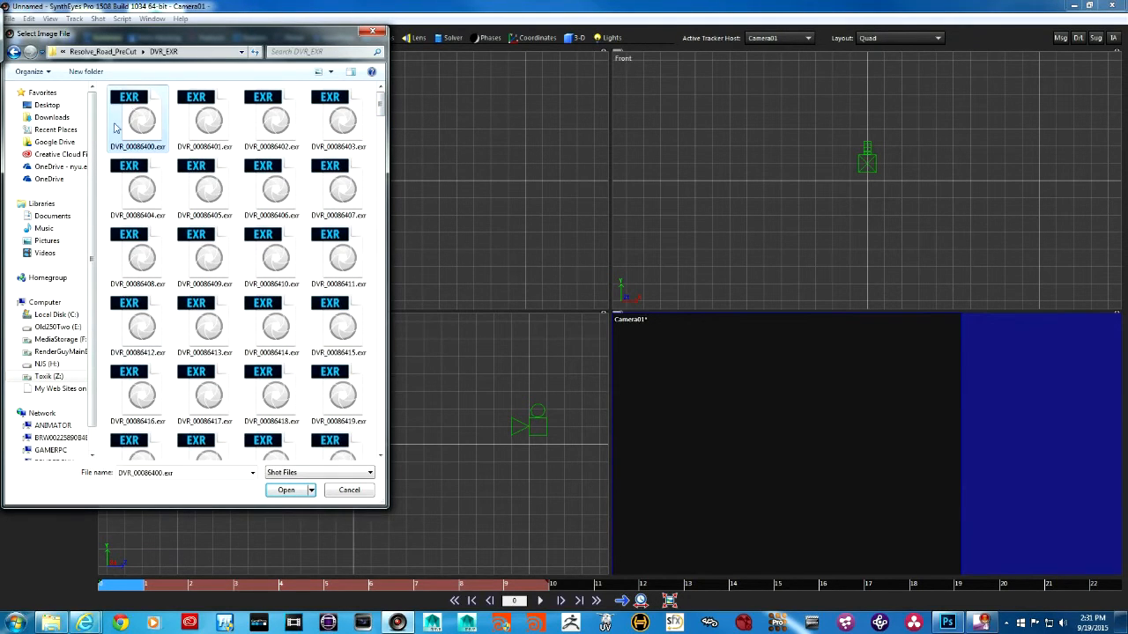
left_click(285, 491)
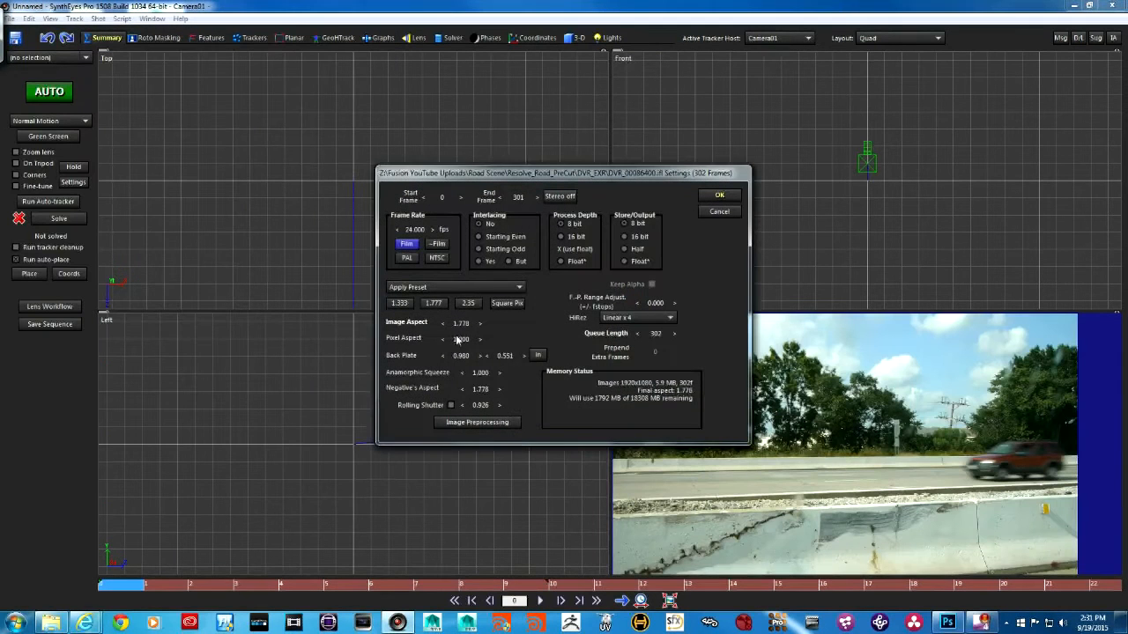
left_click(436, 243)
left_click(719, 196)
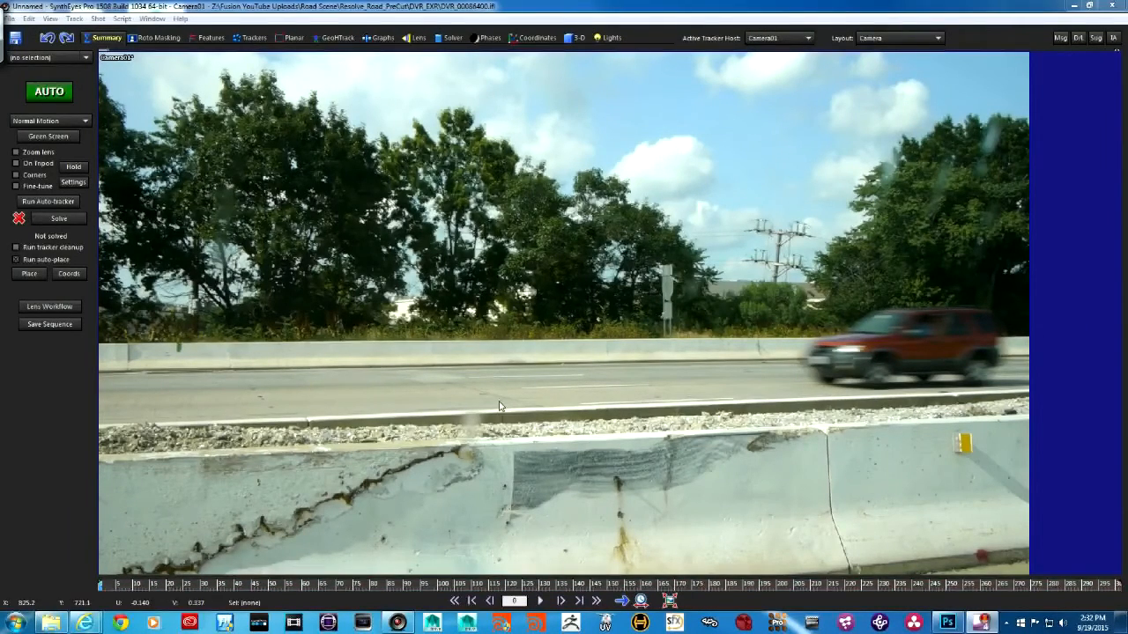
- Review the road footage by playback, return to frame 0 and run the auto-tracker on the shot
left_click(540, 601)
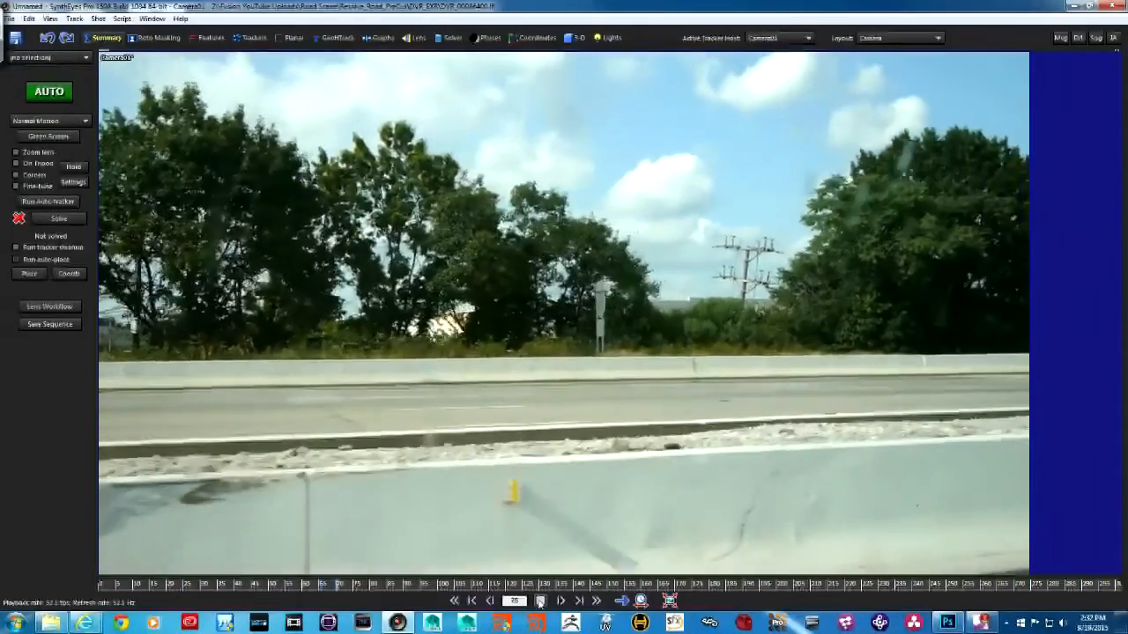
left_click(540, 601)
left_click_drag(529, 586, 217, 596)
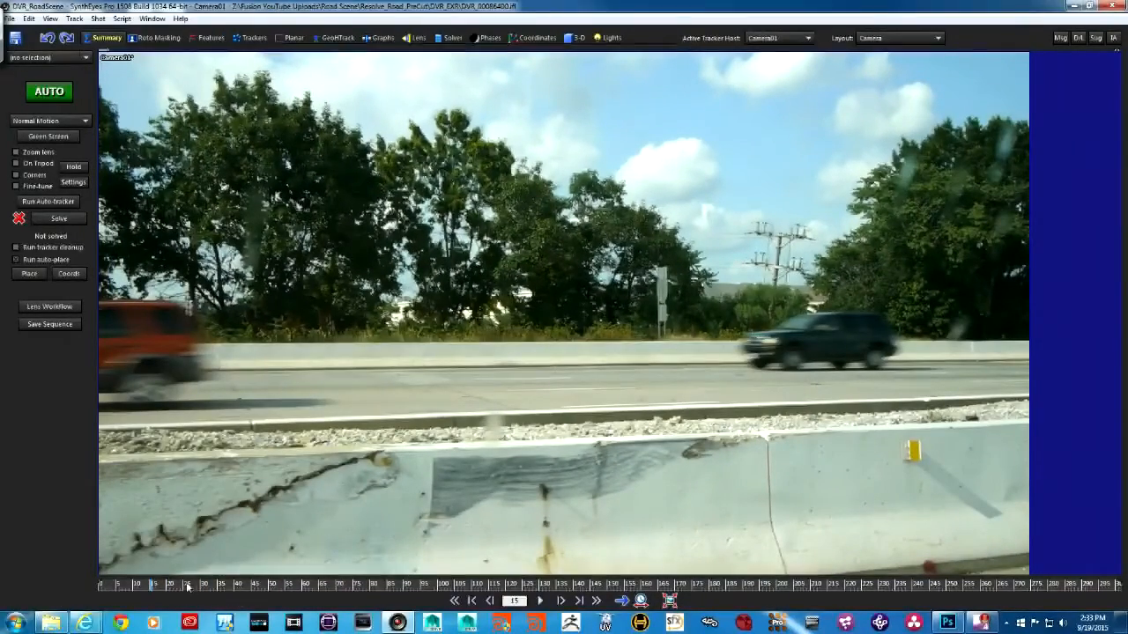
left_click_drag(154, 587, 99, 588)
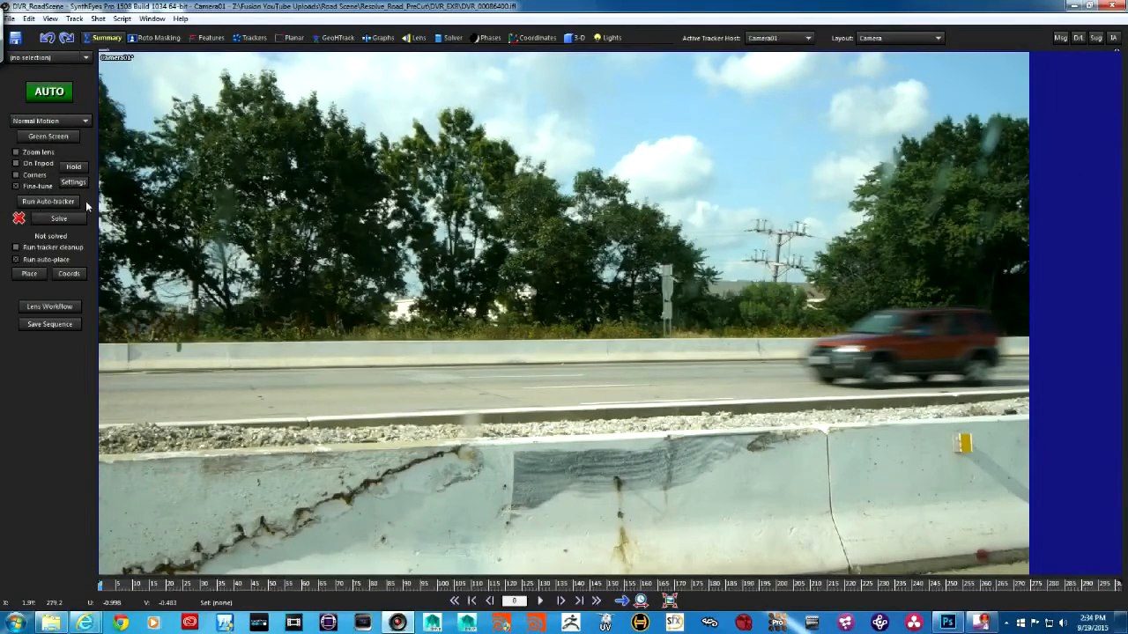
left_click(49, 200)
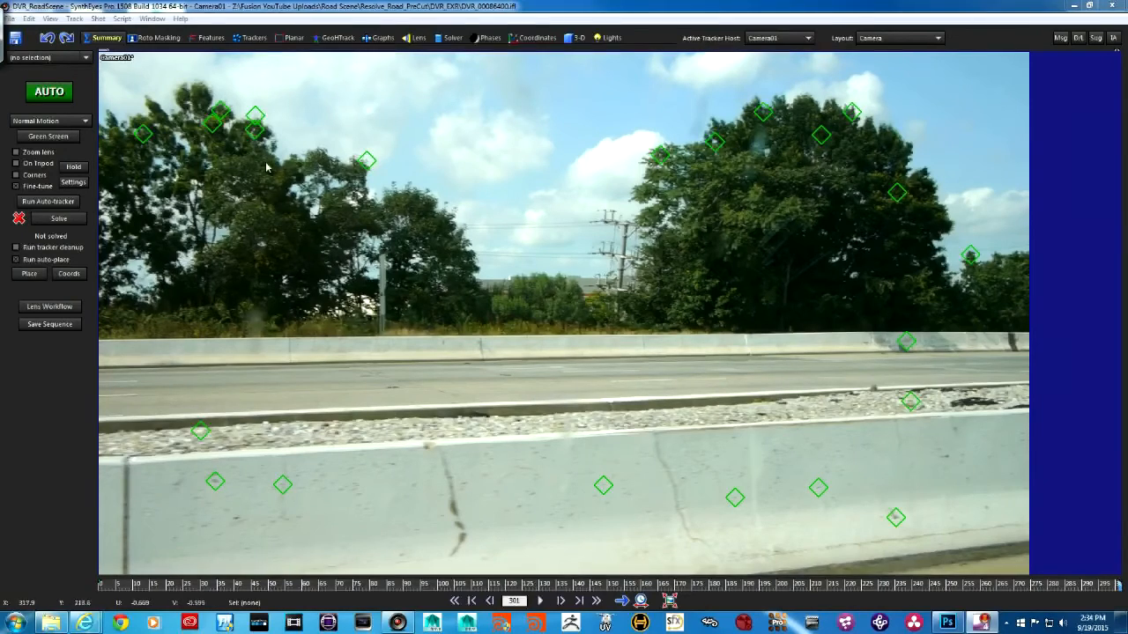
- Delete the auto-trackers across the large right-hand tree at frame 226 and the stray one near its edge at frame 140
left_click_drag(249, 587, 866, 616)
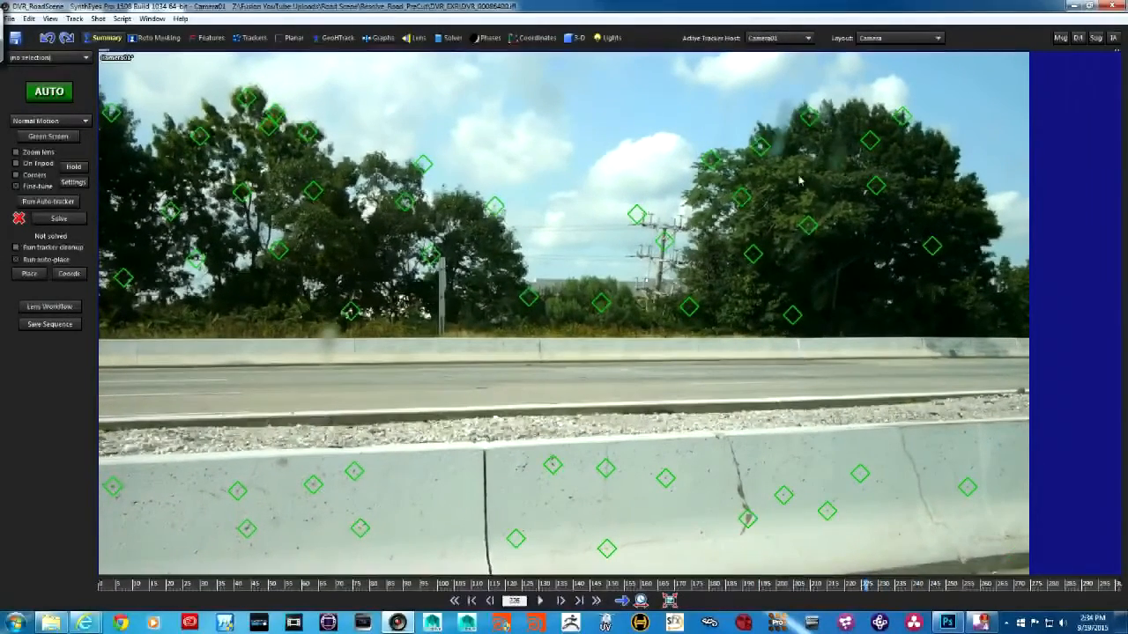
mouse_move(728, 266)
left_mouse_down()
mouse_move(890, 311)
mouse_move(960, 247)
mouse_move(910, 115)
mouse_move(810, 89)
mouse_move(804, 103)
left_mouse_up()
key("Delete")
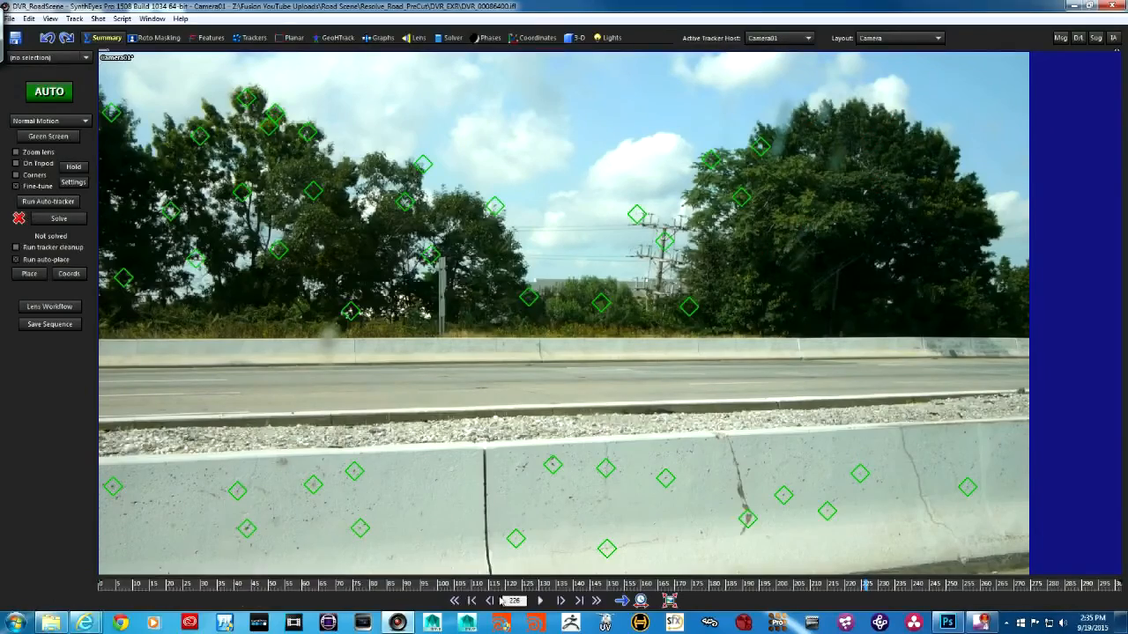
mouse_move(520, 587)
left_mouse_down()
mouse_move(364, 585)
mouse_move(631, 590)
mouse_move(577, 589)
left_mouse_up()
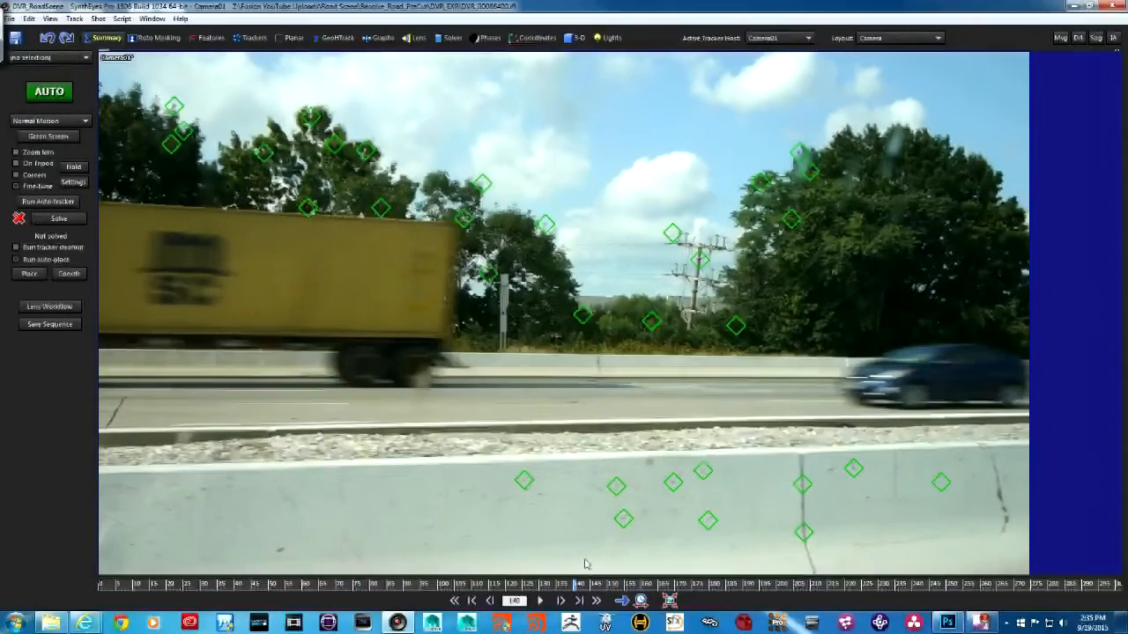
left_click(807, 173)
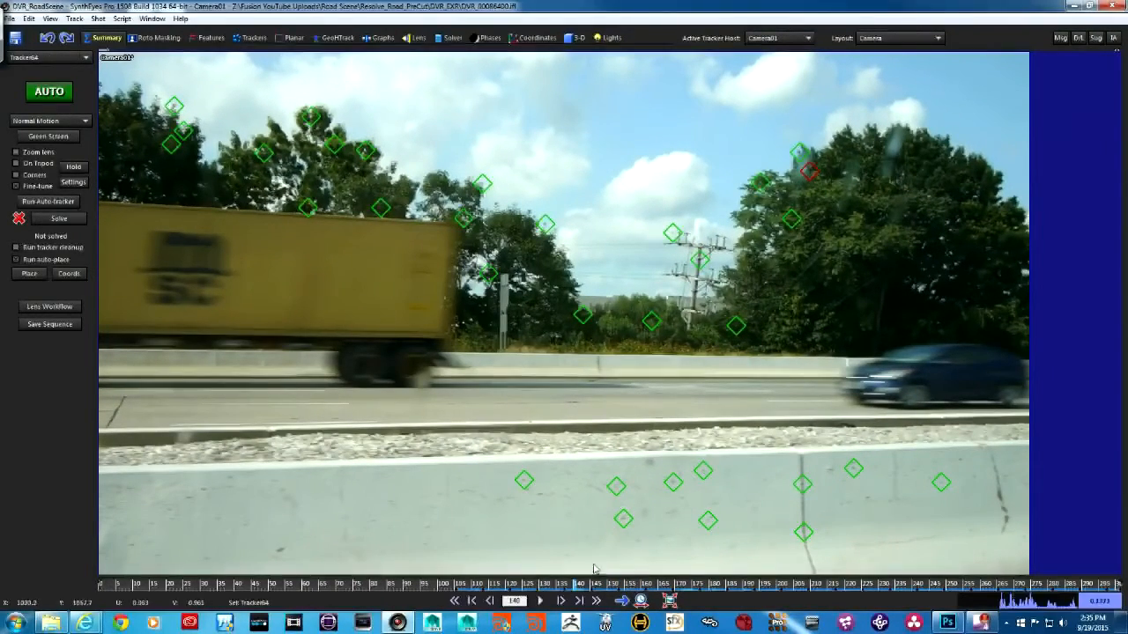
left_click_drag(577, 587, 2, 574)
key("Delete")
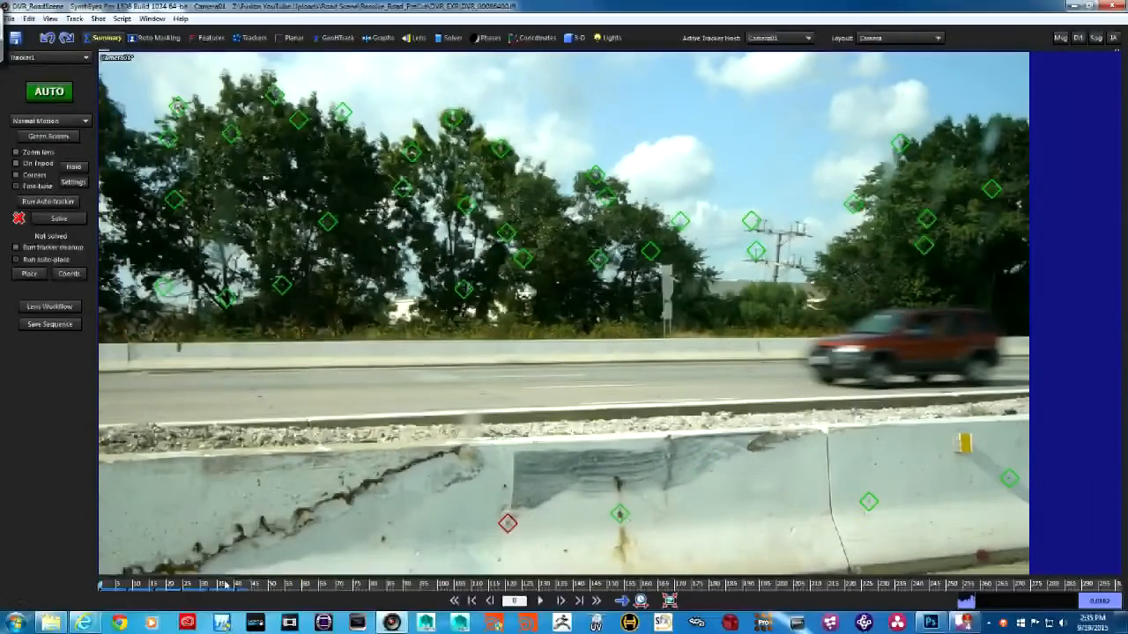
- Solve the camera and clean up the bad trackers with a high-error threshold of 30.000
left_click(53, 219)
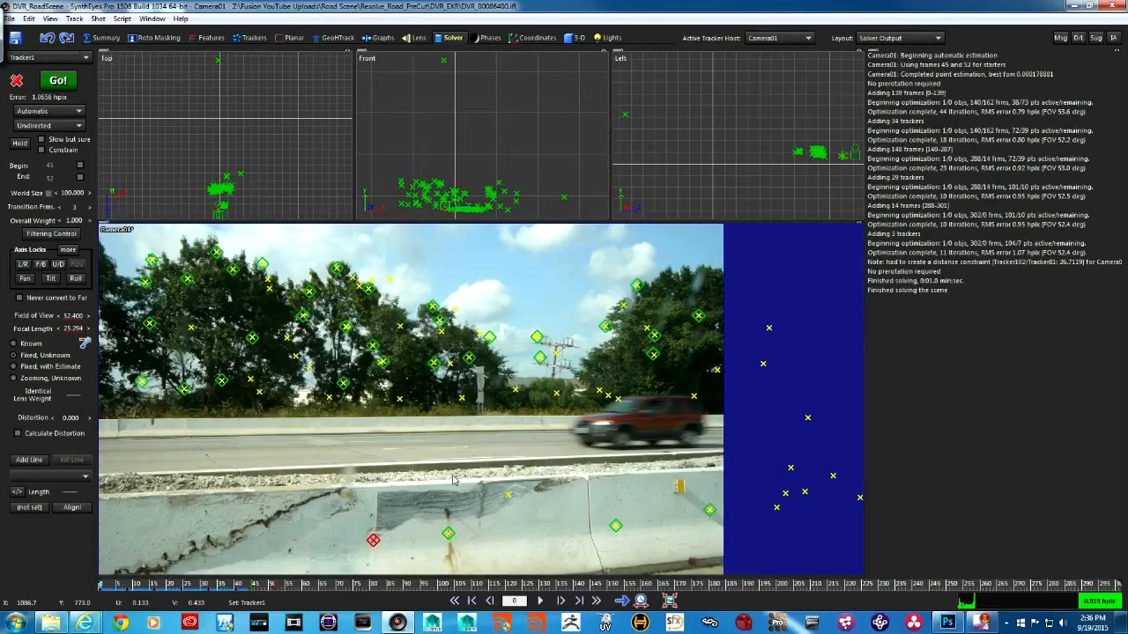
key("shift+c")
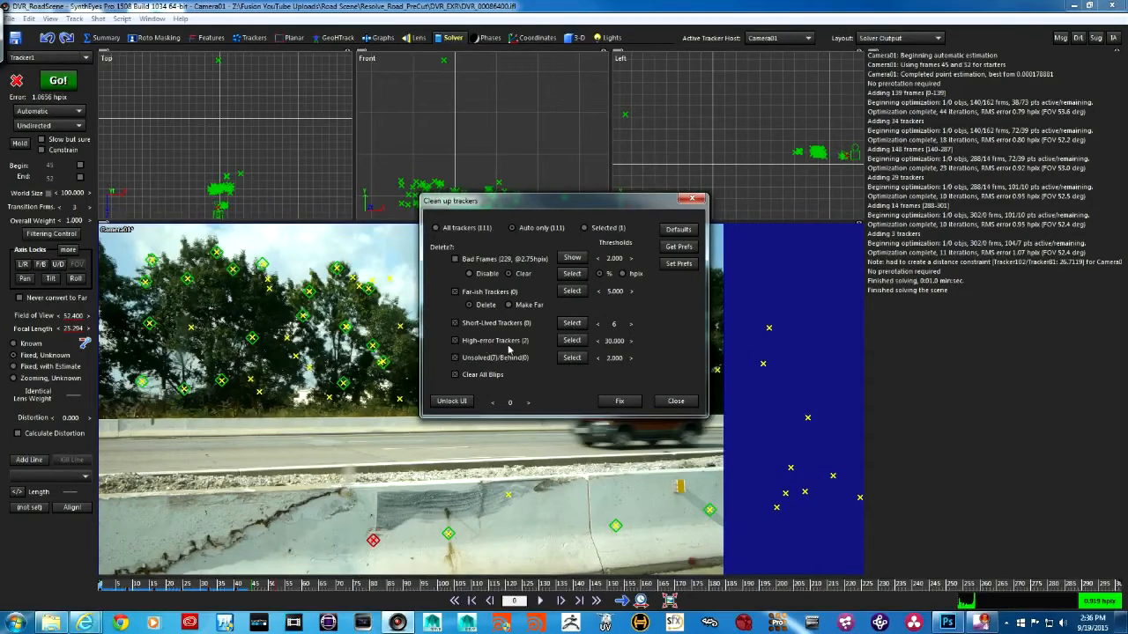
left_click(571, 340)
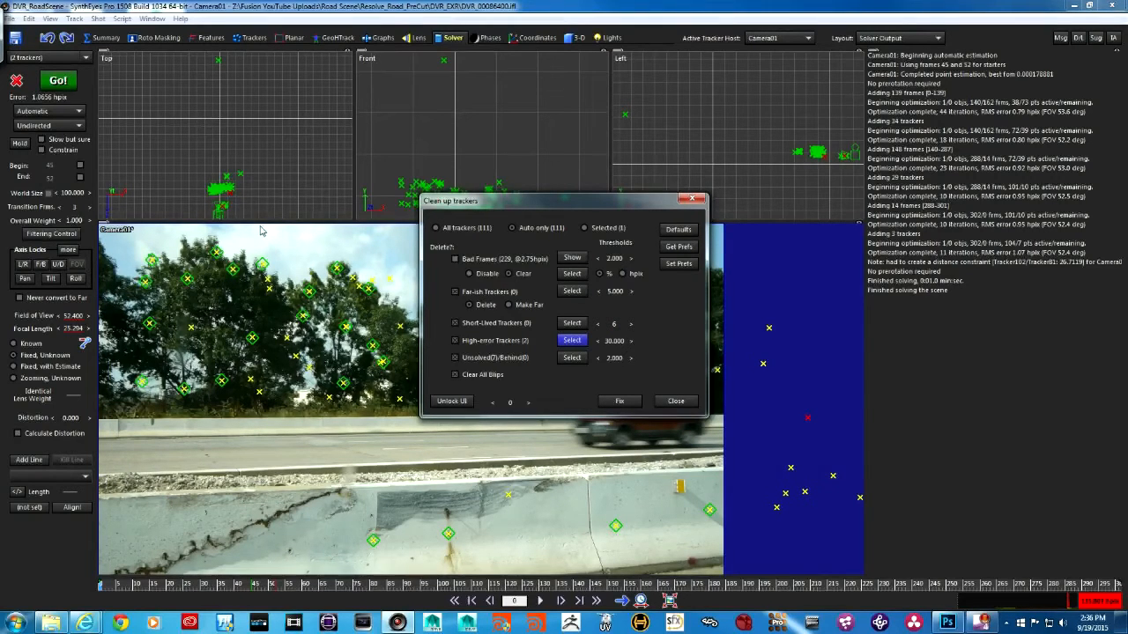
left_click(620, 401)
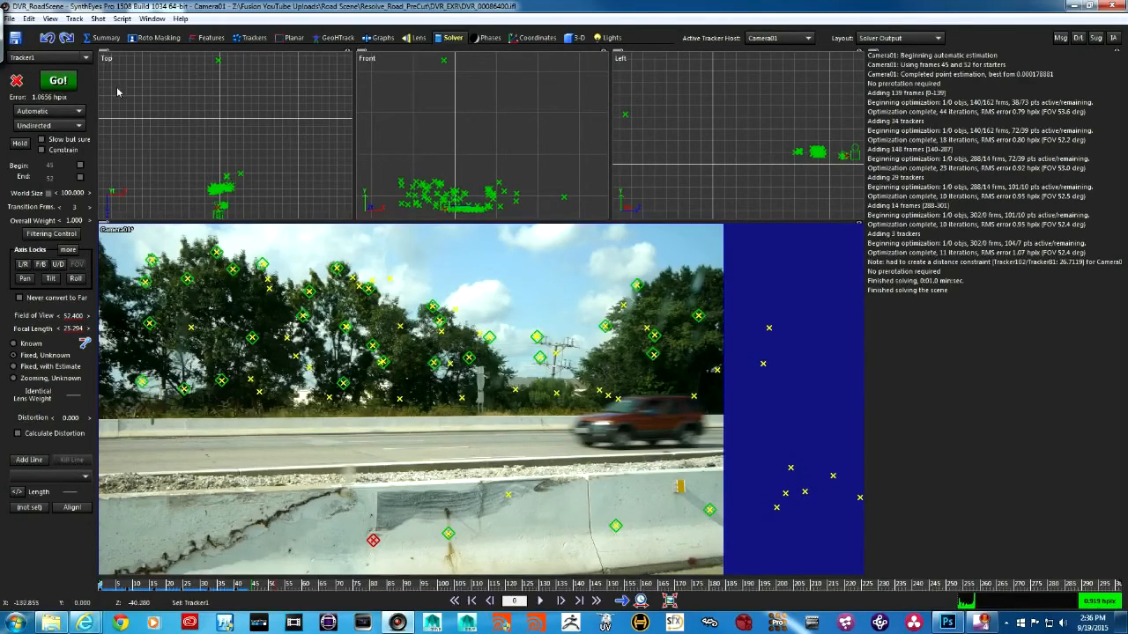
- Re-solve the camera and clean up the trackers with the high-error threshold lowered to 15.000
left_click(57, 80)
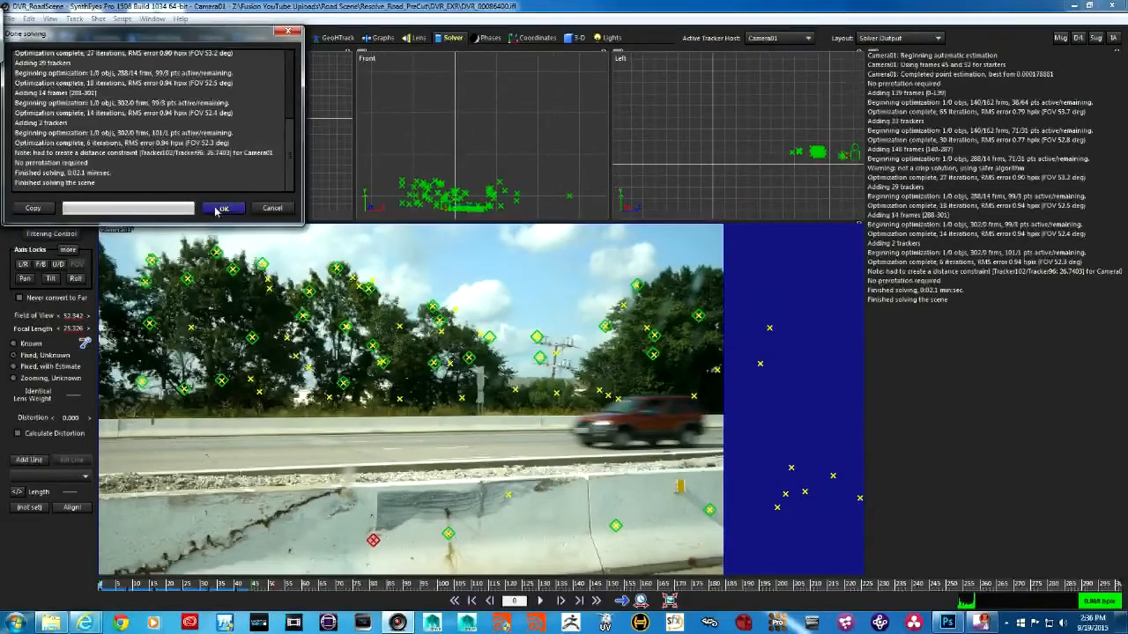
left_click(220, 209)
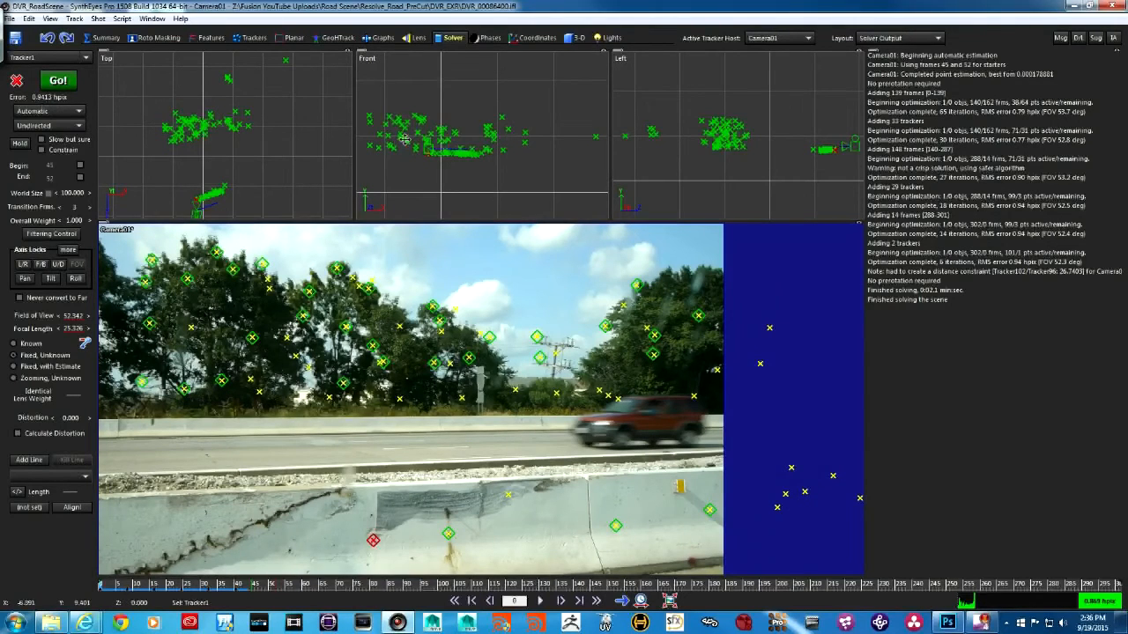
key("shift+c")
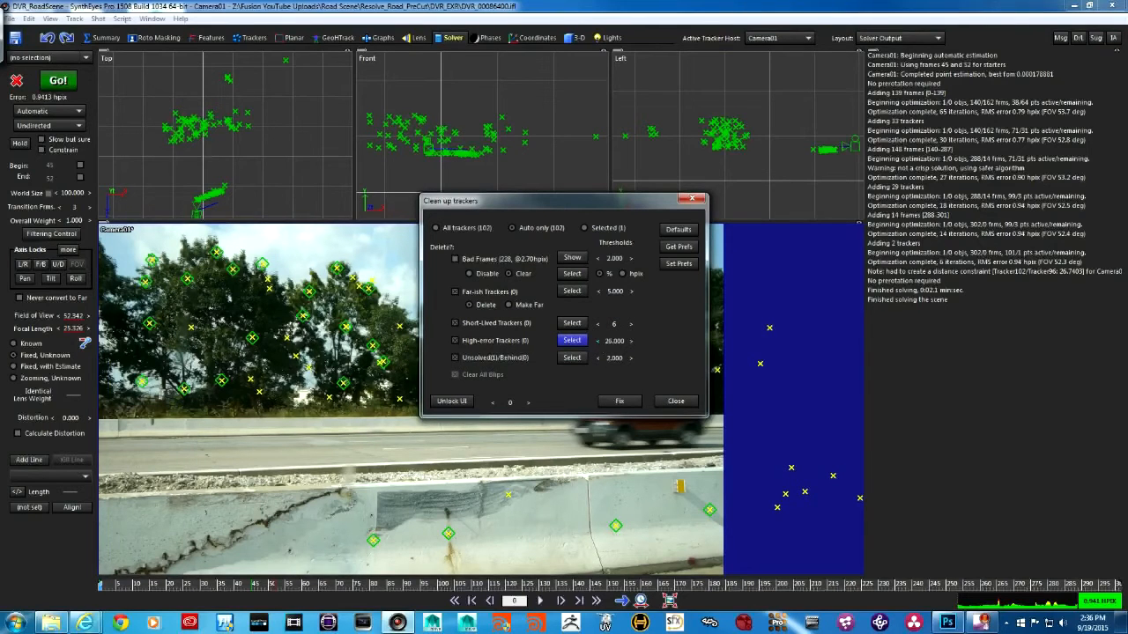
left_click(598, 344)
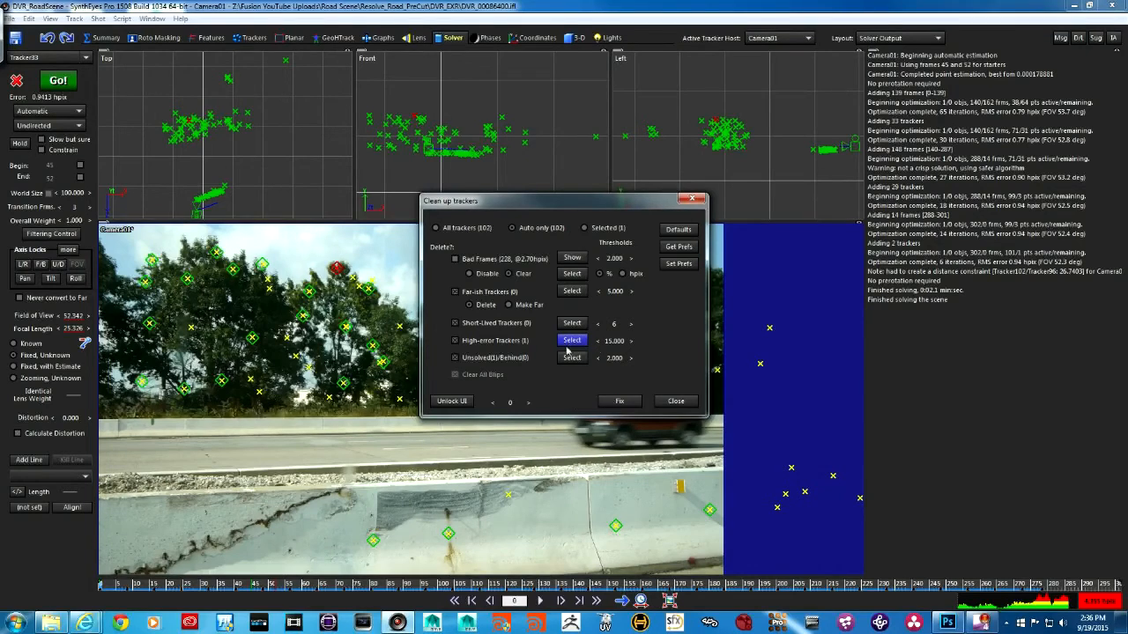
left_click(623, 400)
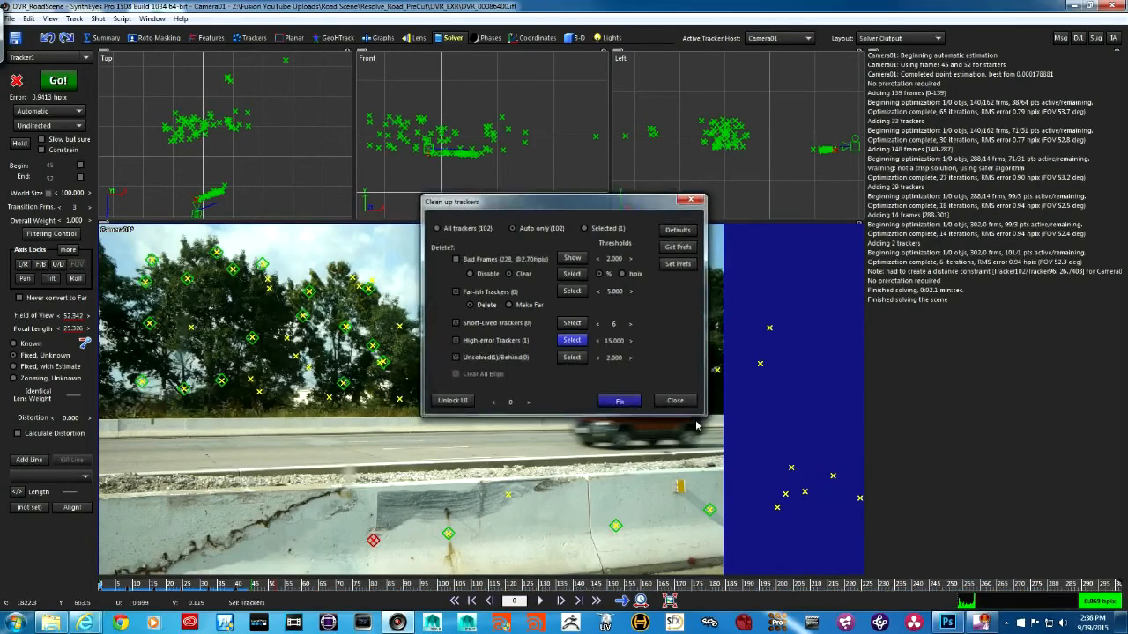
- Solve the camera again and remove the remaining high-error tracker, keeping the 15.000 threshold
left_click(58, 80)
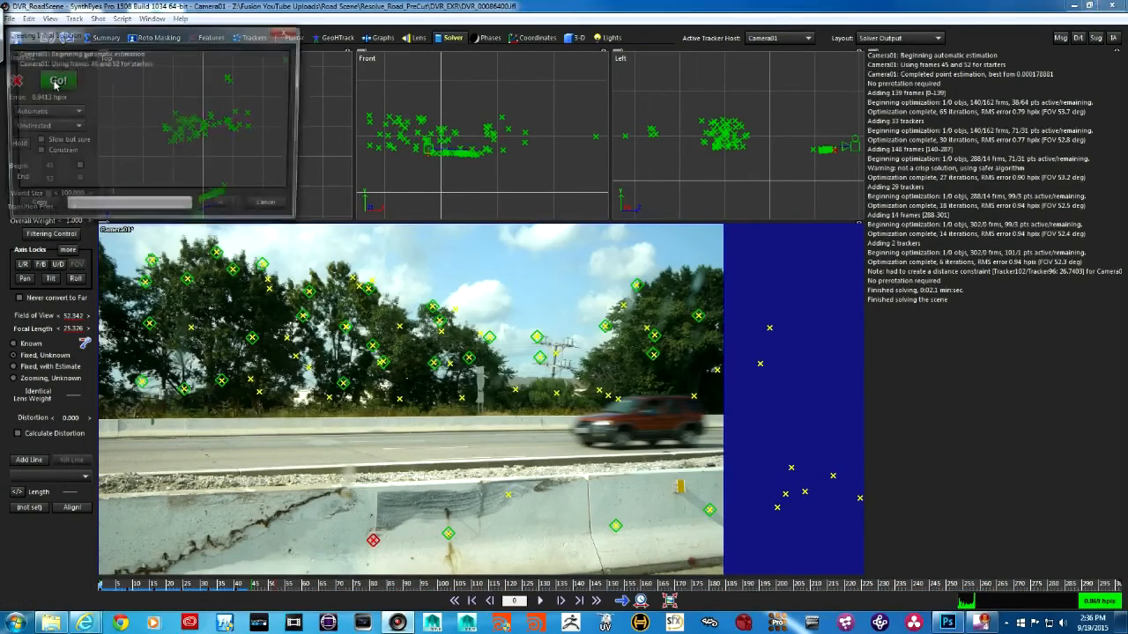
left_click(223, 208)
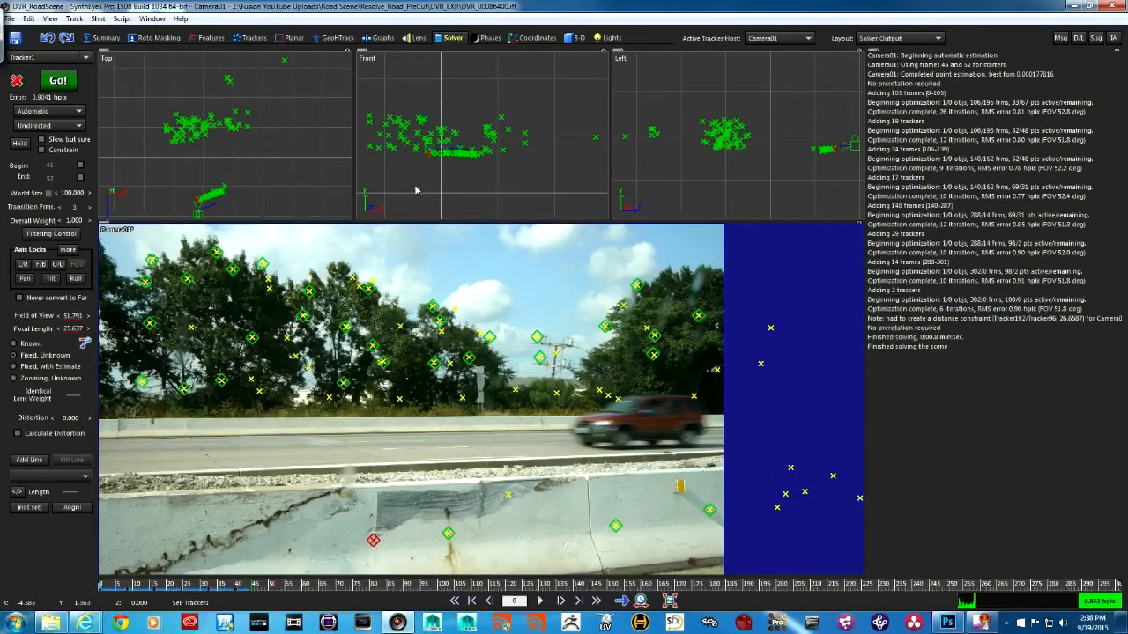
key("shift+c")
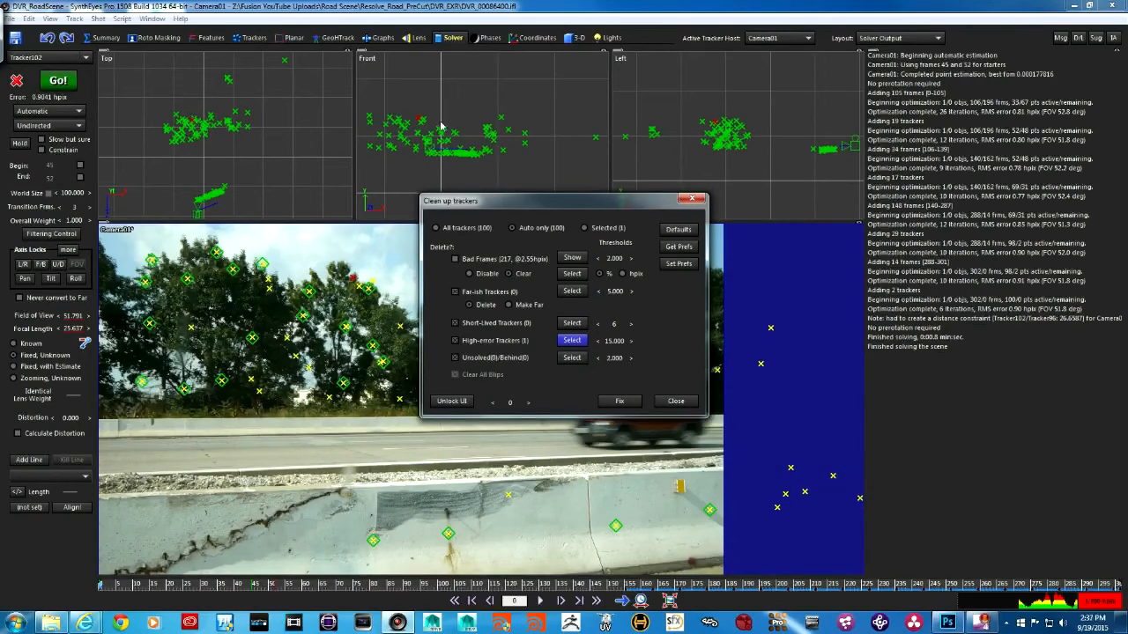
left_click(621, 401)
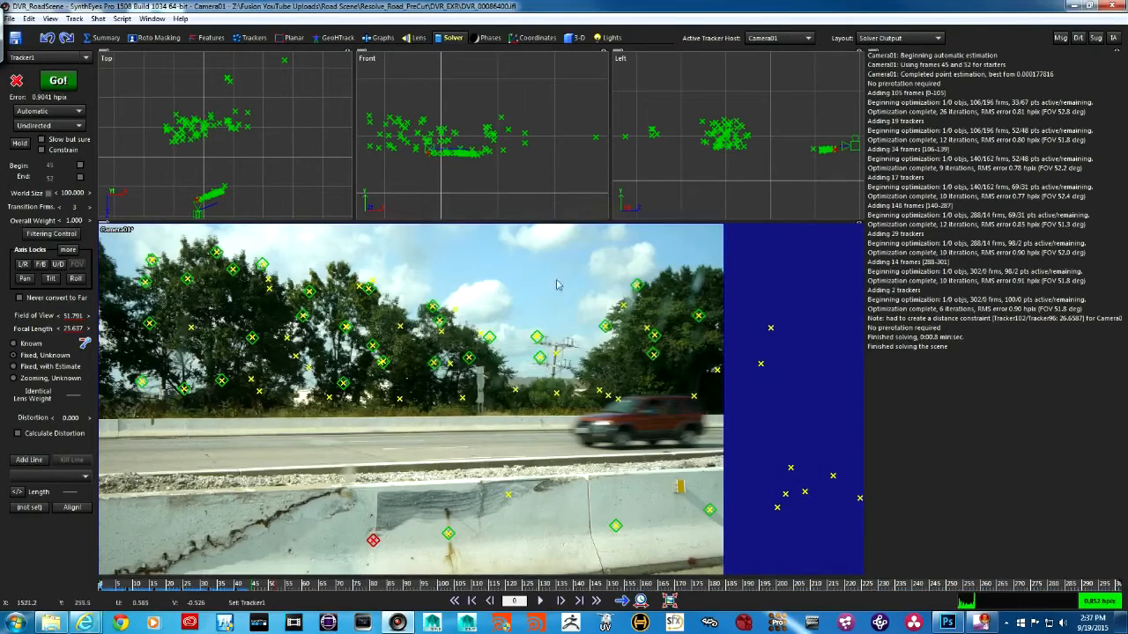
- Re-solve the camera once more and check the tracker cleanup for any remaining high-error trackers
left_click(64, 84)
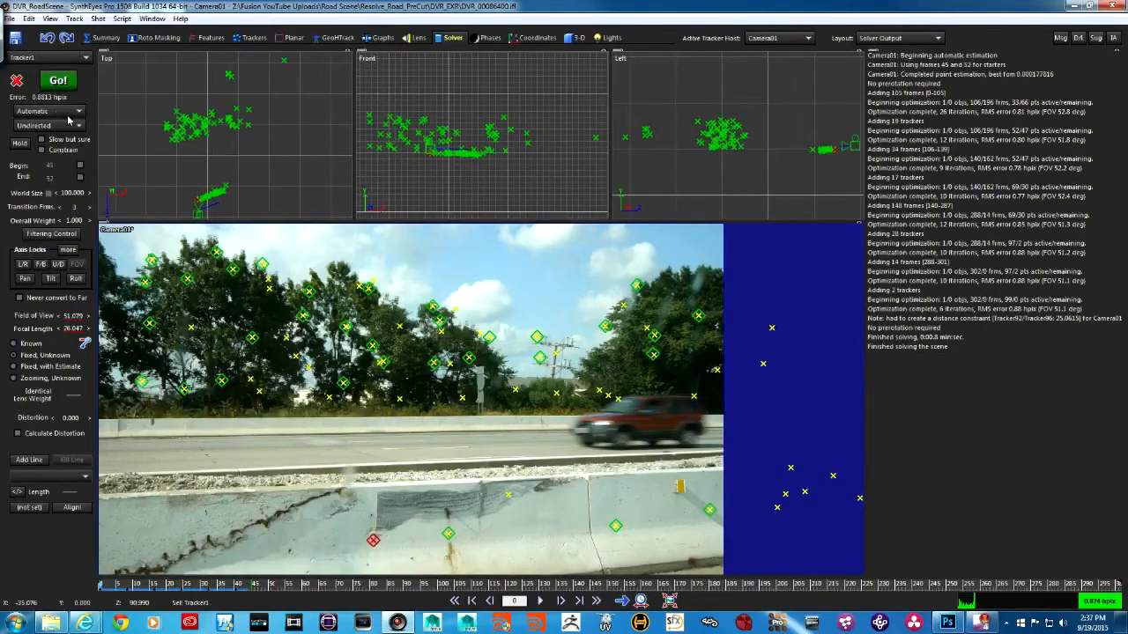
key("shift+c")
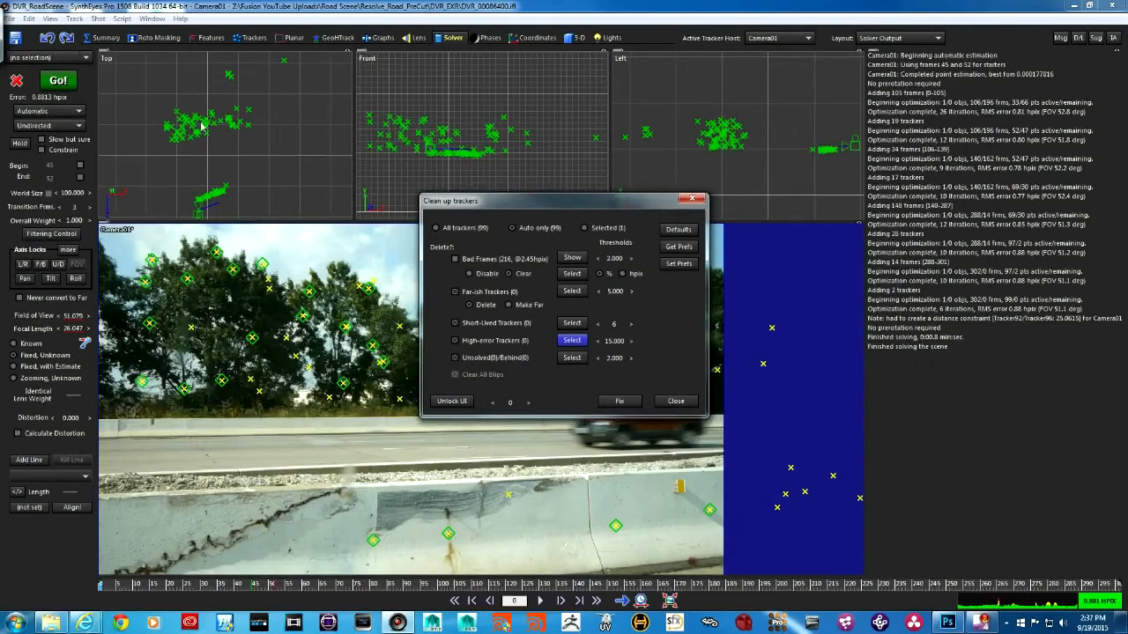
left_click(676, 401)
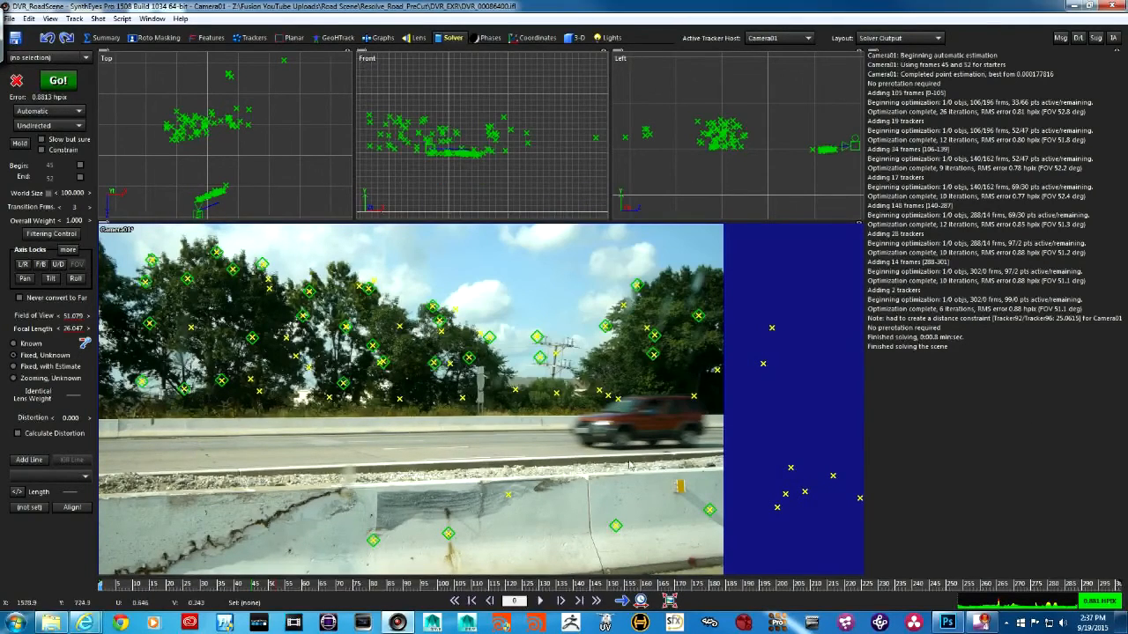
- Review the footage up to frame 189 and prepare a new manual tracker with key spacing and key smooth both set to 5
left_click(450, 585)
left_click_drag(444, 585, 2, 597)
left_click_drag(320, 587, 370, 586)
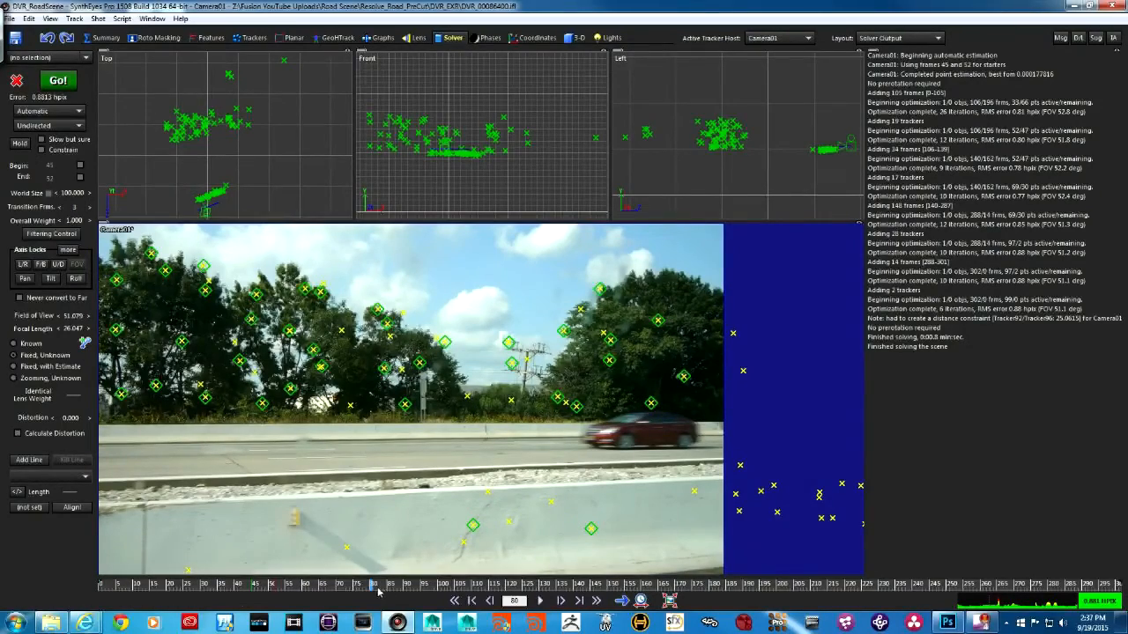
left_click_drag(376, 591, 740, 594)
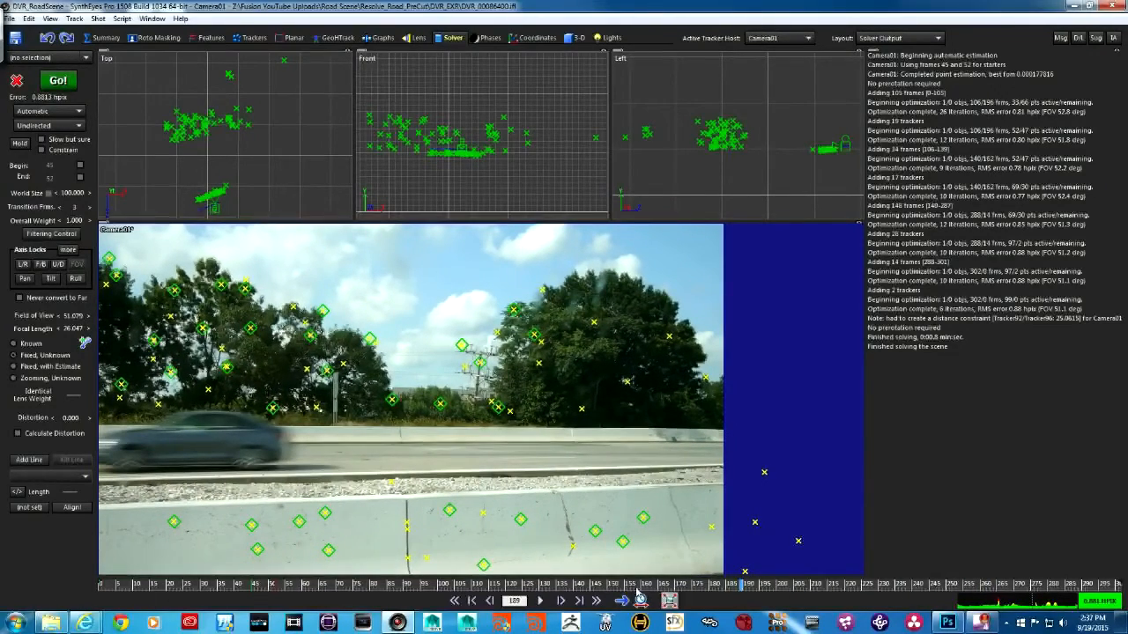
left_click(253, 38)
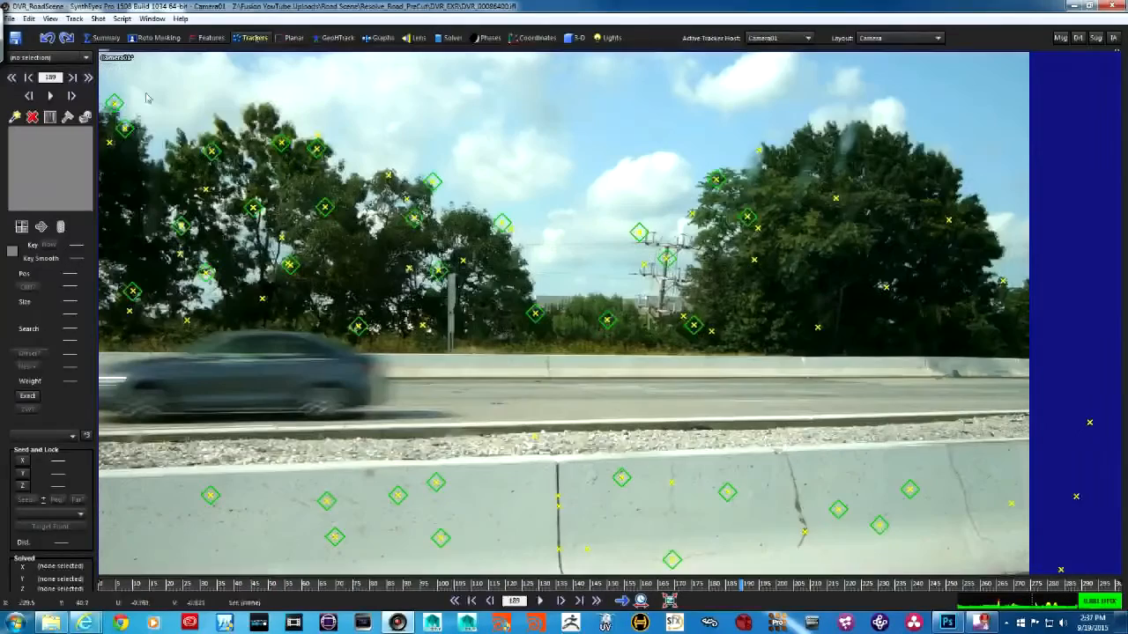
left_click(15, 118)
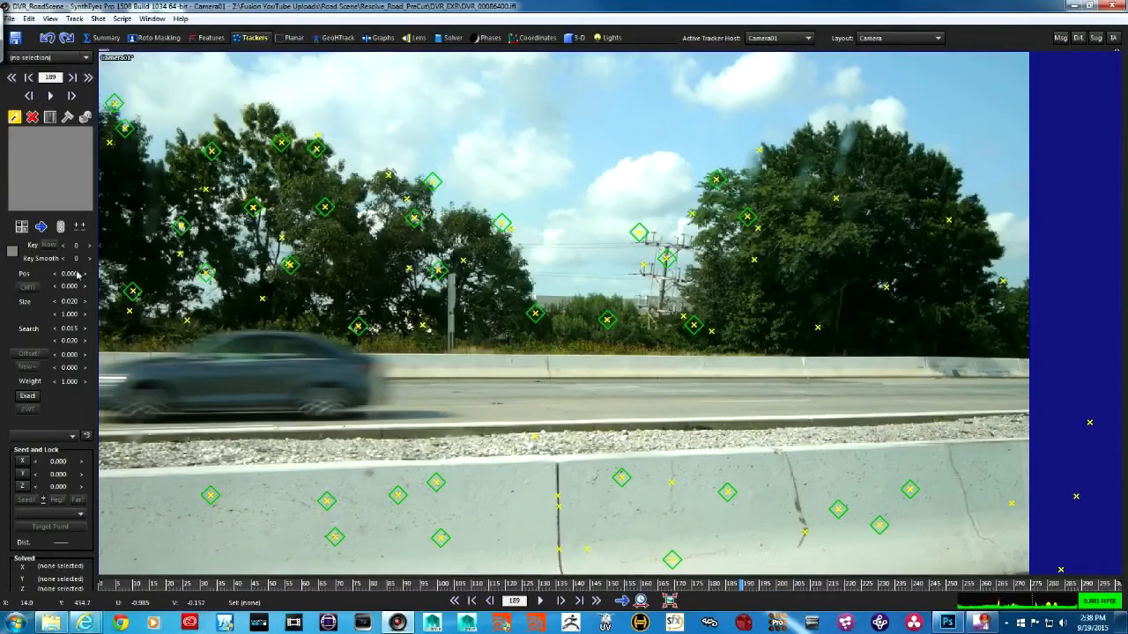
left_click(78, 246)
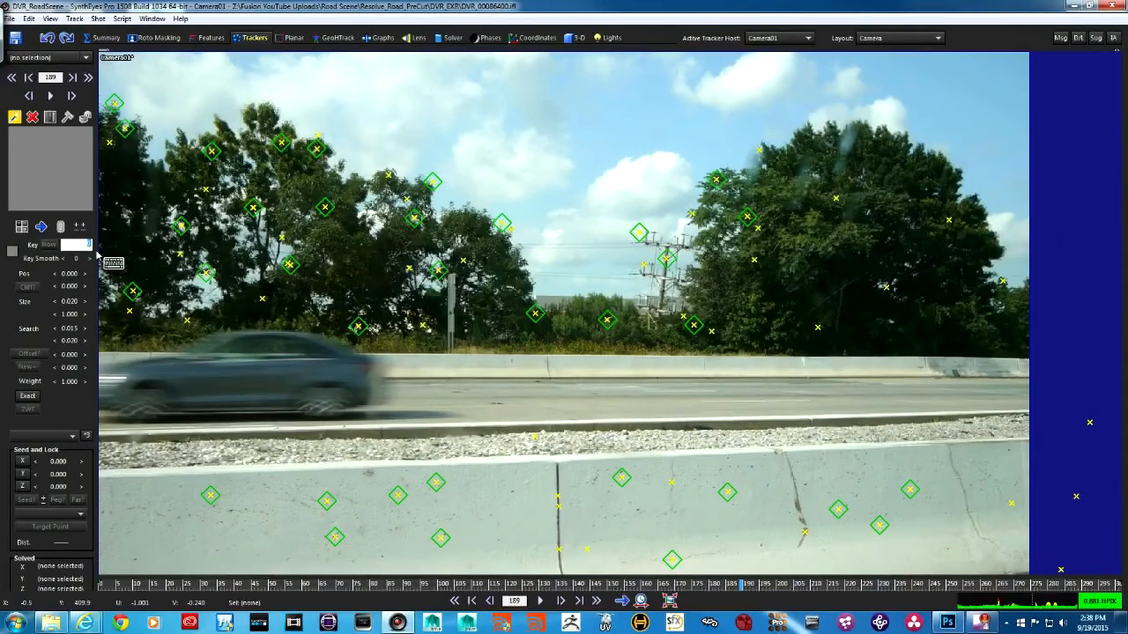
type("5")
left_click(79, 258)
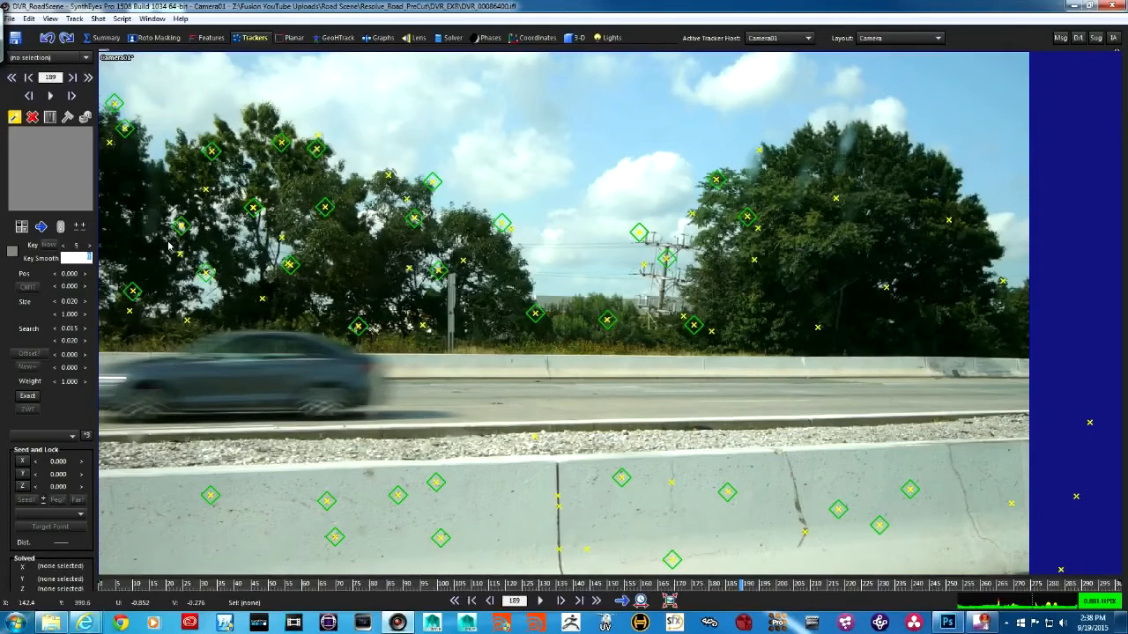
- Enable the tracking options Preroll by Key Smooth and Stop on auto-key
left_click(74, 18)
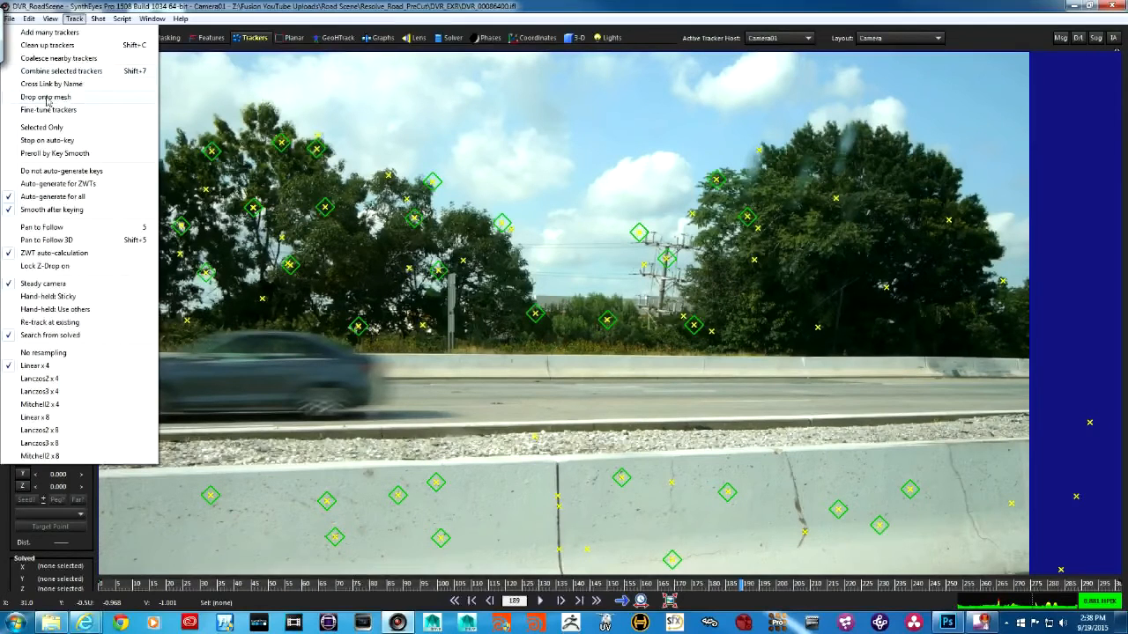
left_click(27, 170)
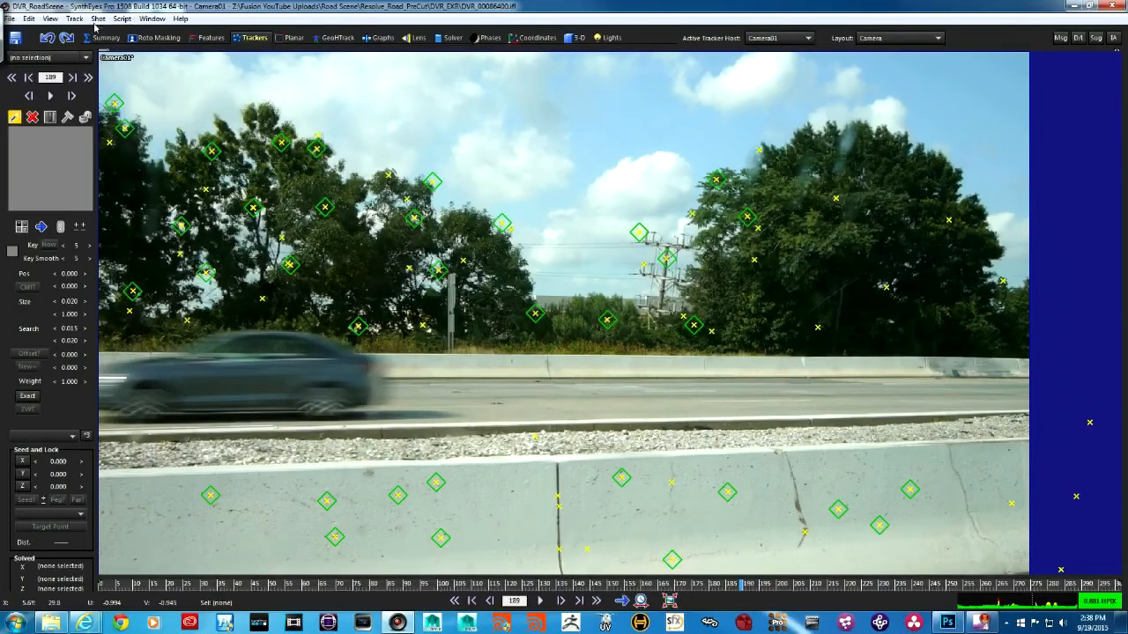
left_click(75, 18)
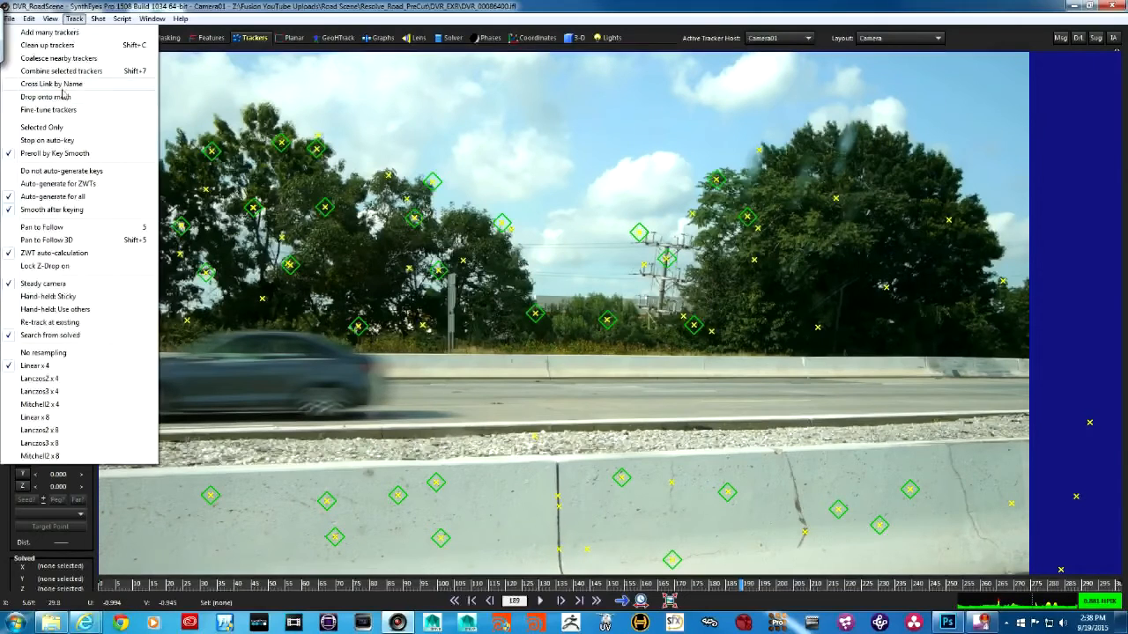
left_click(64, 142)
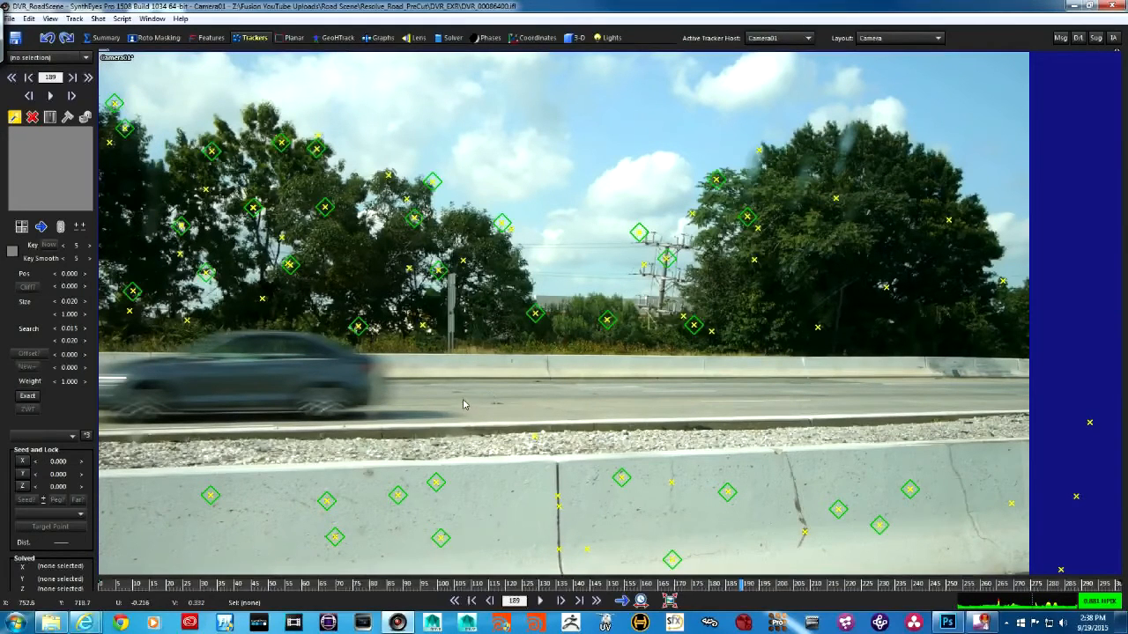
- Place a tracker at the base of the far barrier's joint on frame 189 and track it forward to frame 269
left_click(551, 383)
left_click_drag(550, 377, 548, 380)
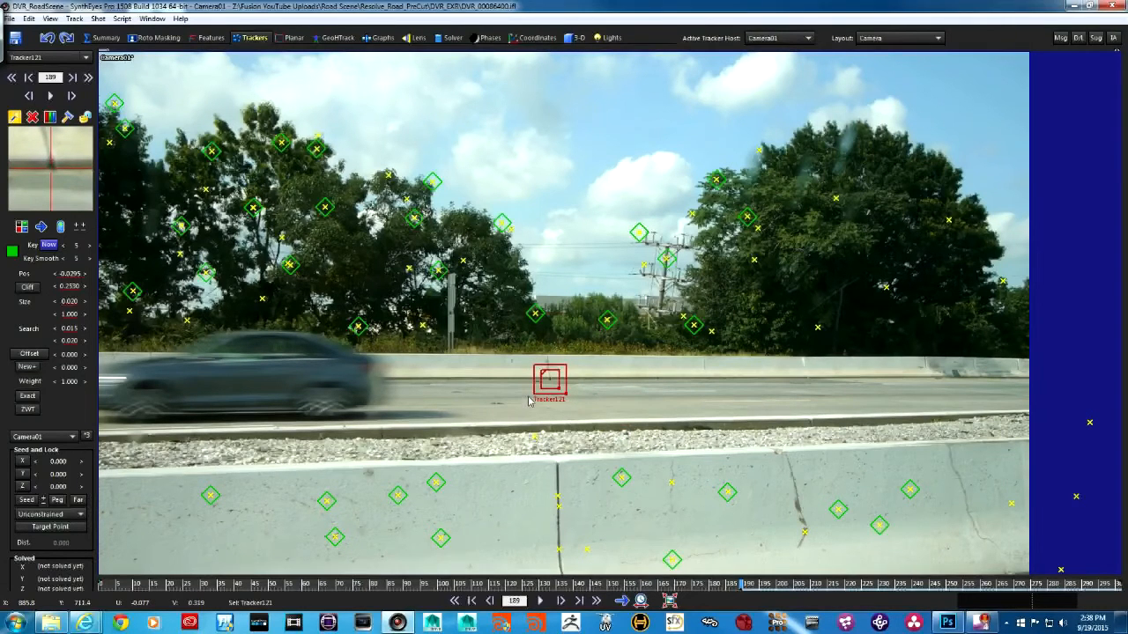
key("space")
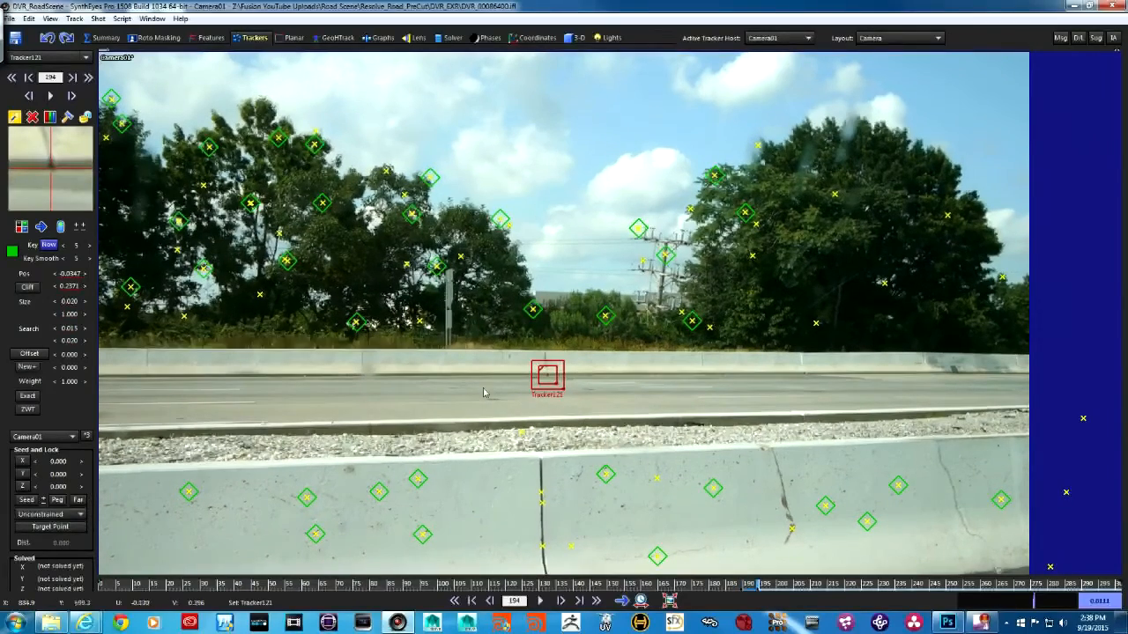
key("space")
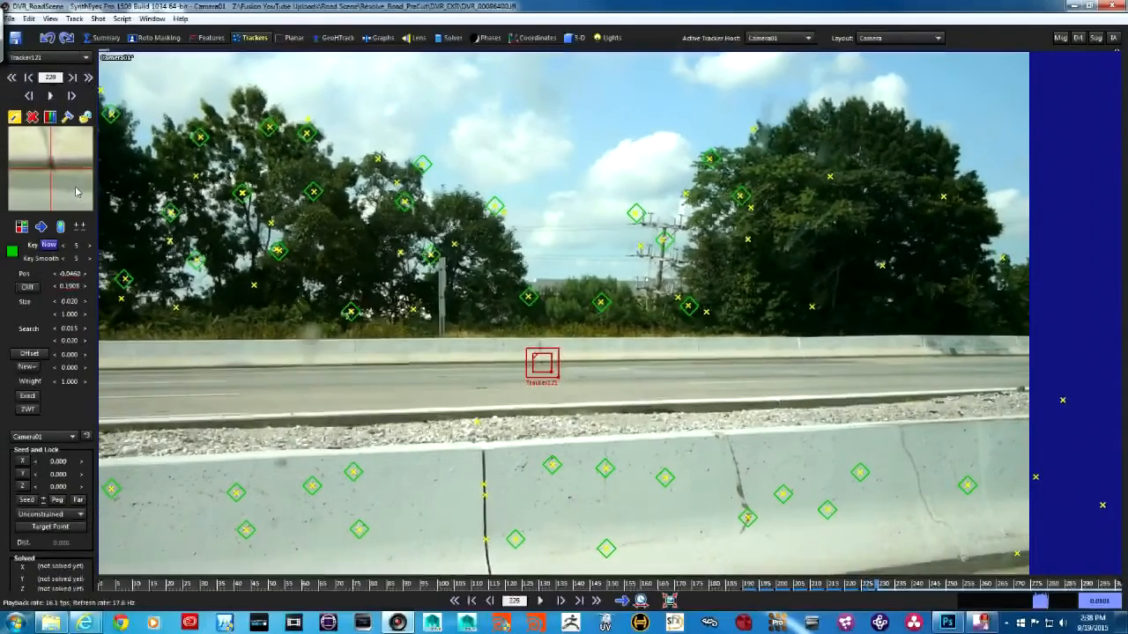
key("space")
key("space")
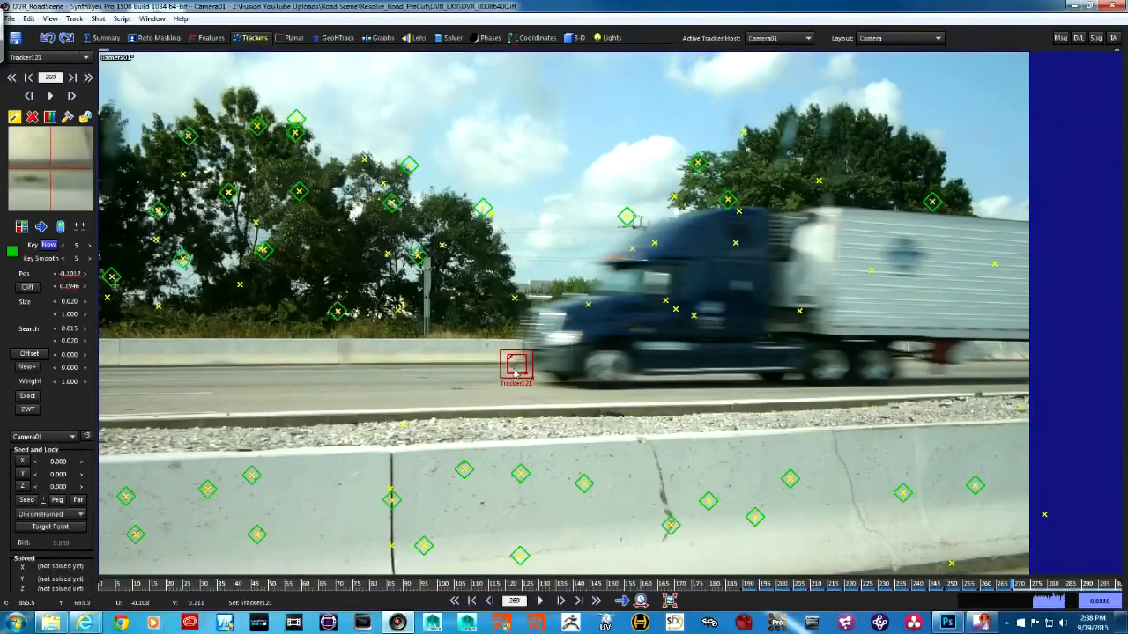
- Reposition the drifted barrier tracker at the truck's front bumper on frame 269, comparing it with the previous frame
left_click_drag(516, 362, 526, 364)
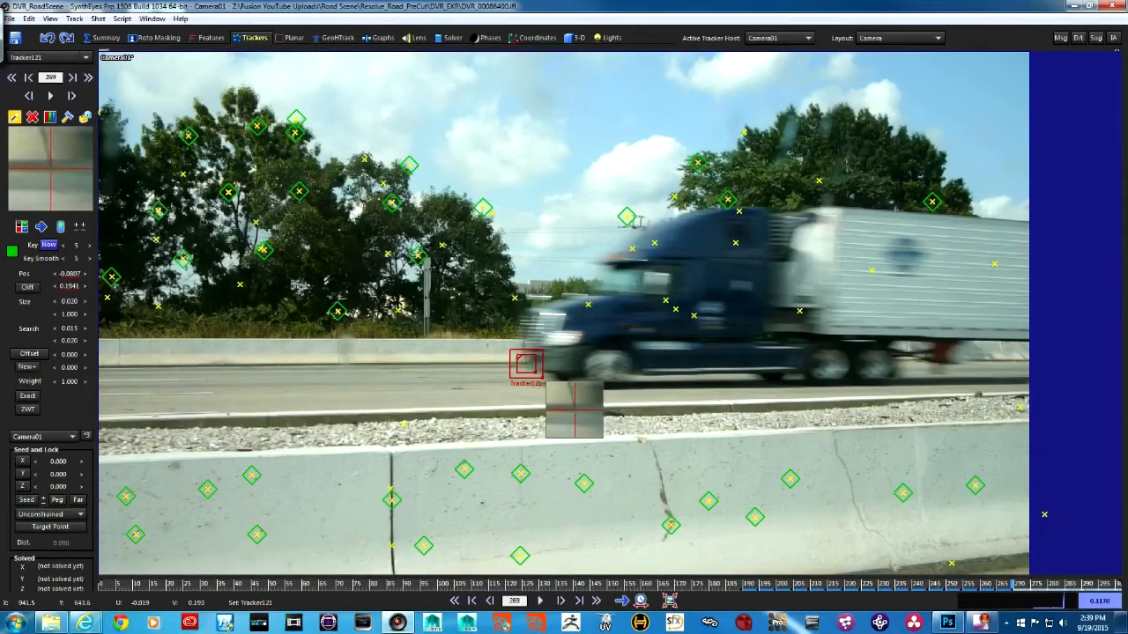
left_click_drag(526, 364, 526, 364)
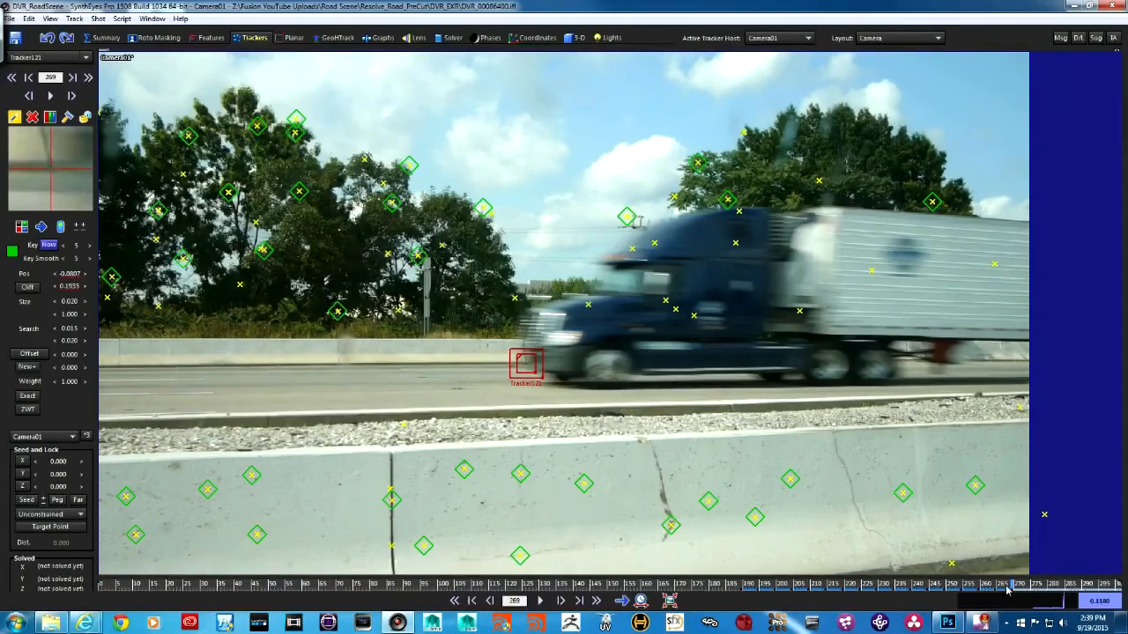
key("Left")
key("Right")
key("Left")
key("Right")
key("Left")
key("Right")
key("Left")
key("Right")
key("Left")
- Try to place another tracker on a road surface mark on frame 244, to the left of the barrier tracker
left_click_drag(1009, 585, 933, 586)
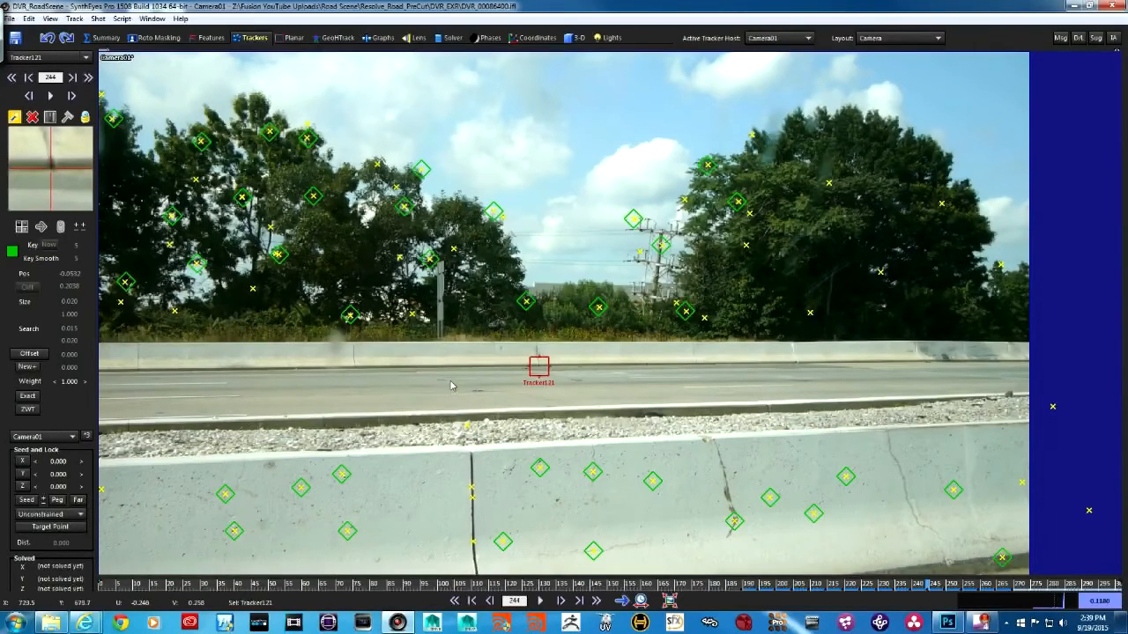
left_click(441, 380)
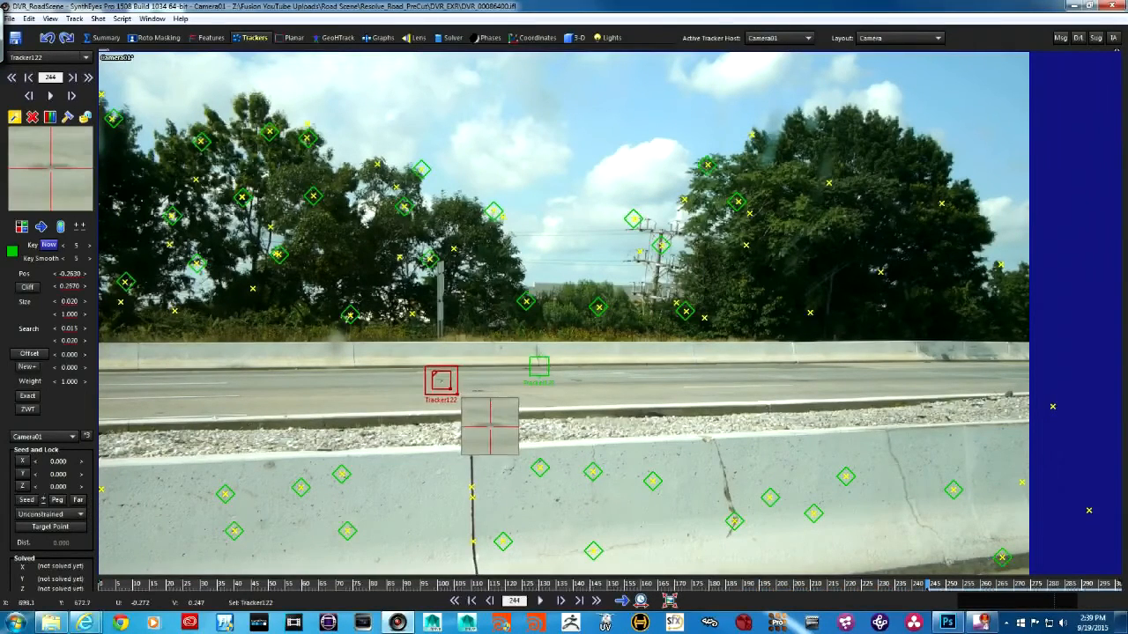
left_click_drag(440, 380, 440, 380)
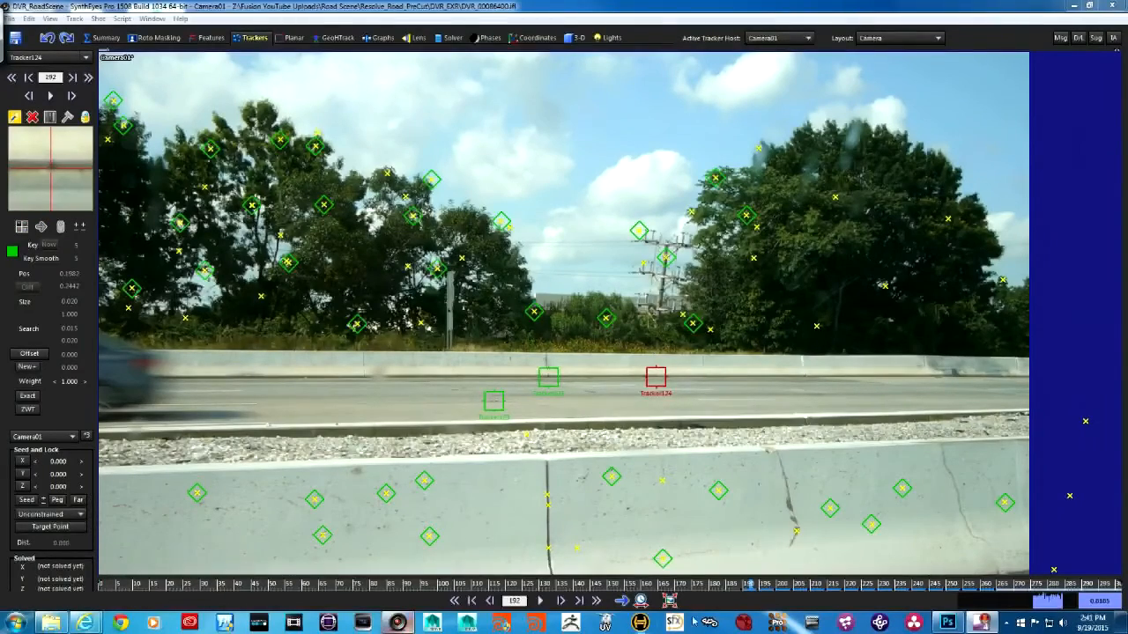
- On frame 236, assign three-point coordinates: Tracker123 as origin, Tracker124 as the left/right axis point and Tracker121 on the XZ plane
left_click_drag(754, 588, 898, 599)
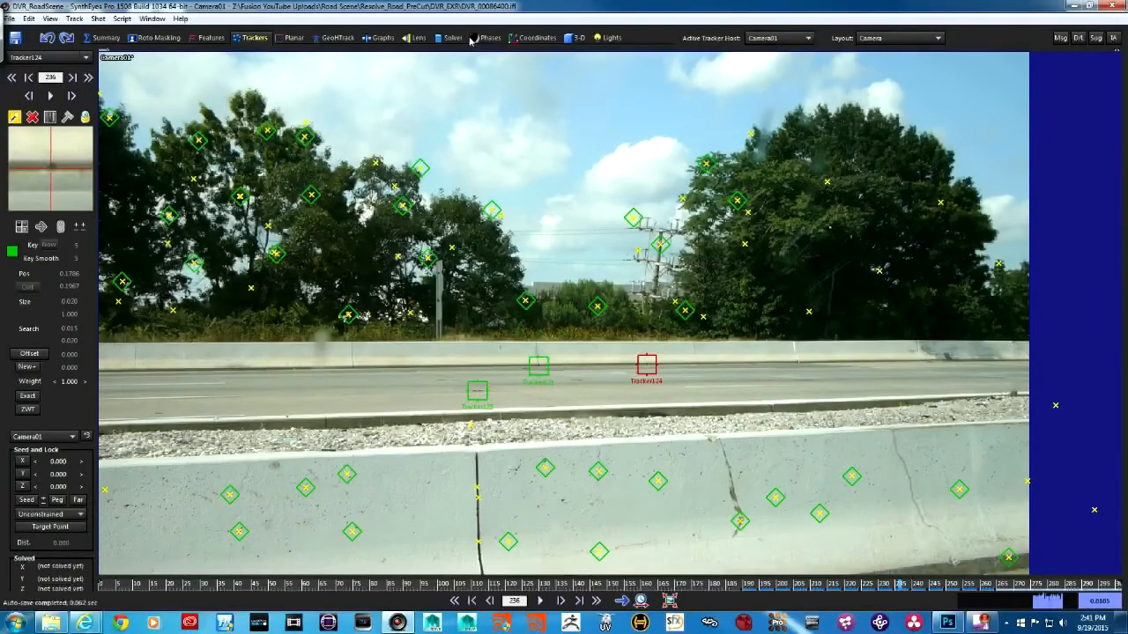
left_click(533, 37)
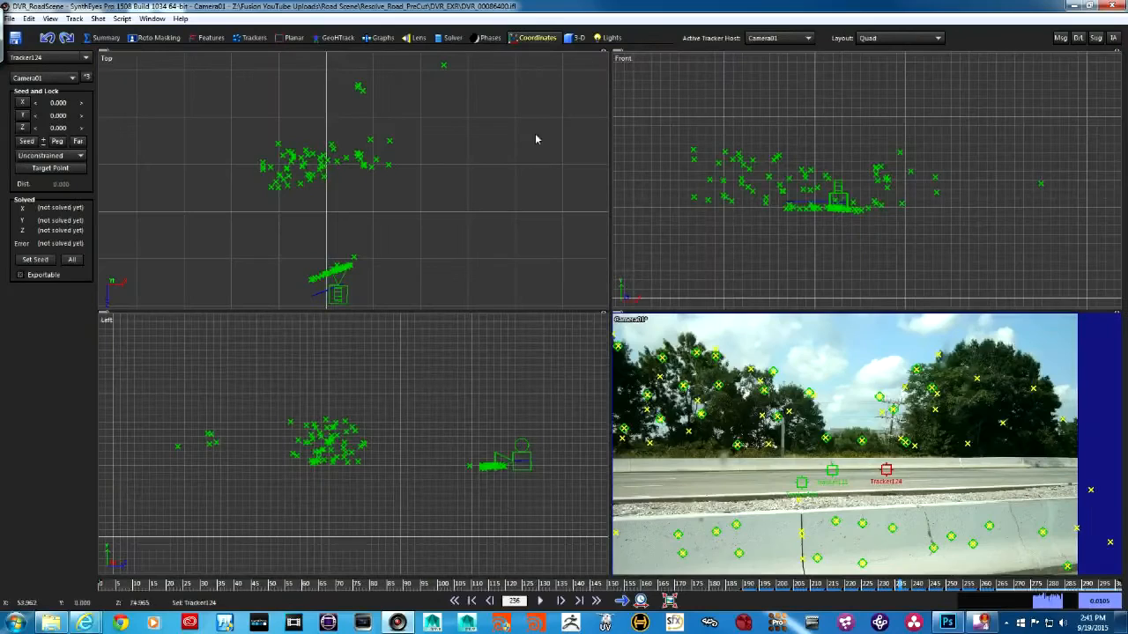
left_click(86, 78)
left_click(801, 482)
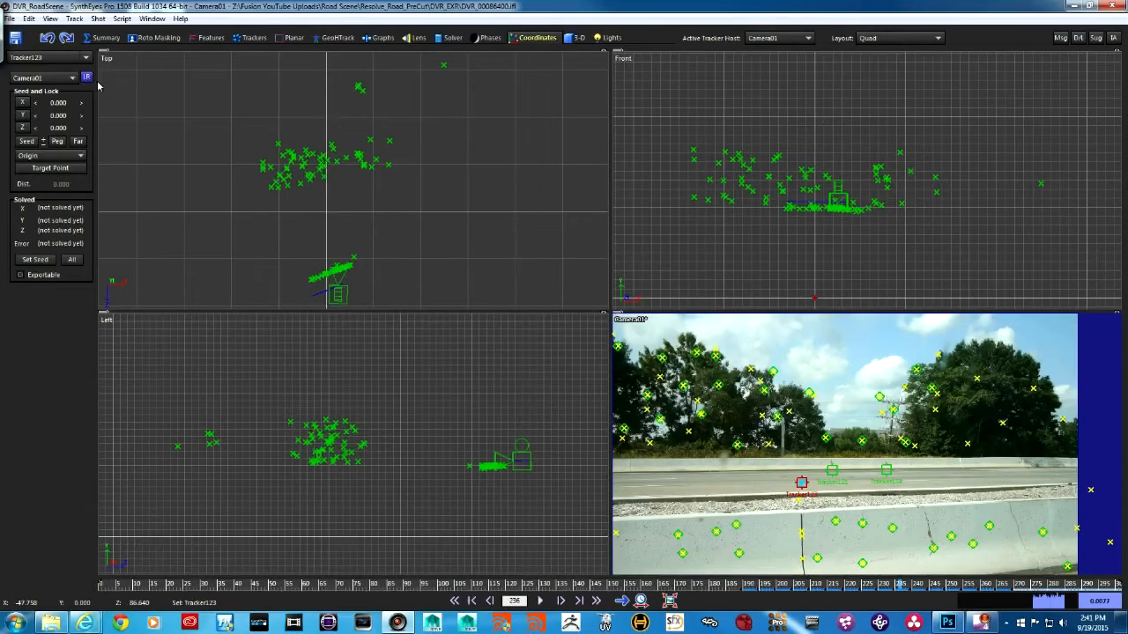
left_click(888, 471)
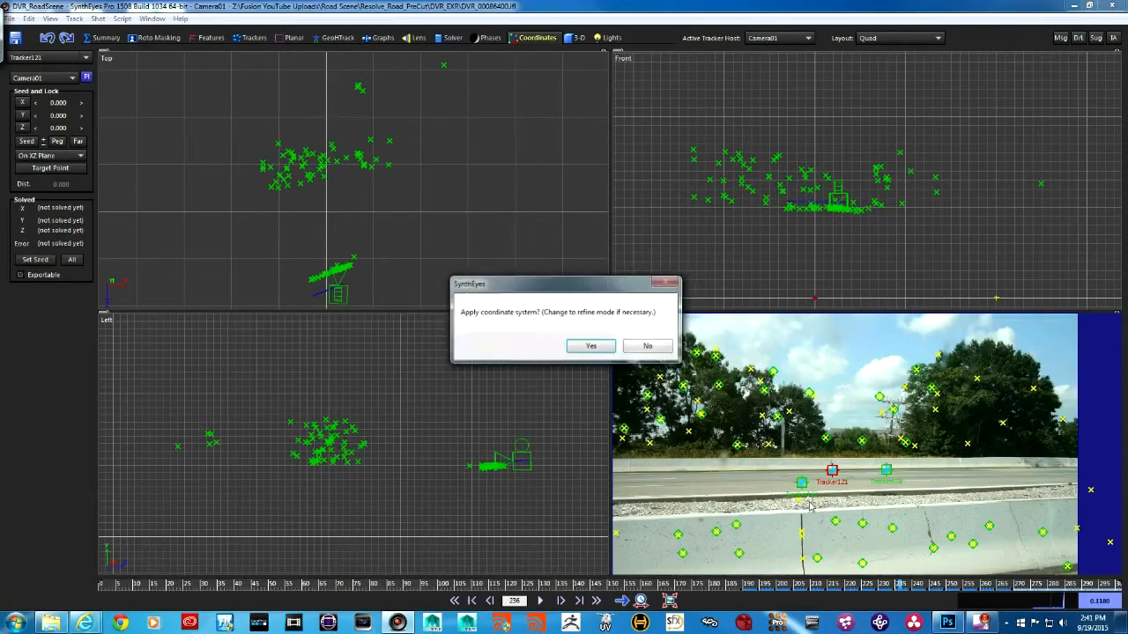
- Apply the coordinate system by refining the solve, and display the result in the Quad layout
left_click(592, 352)
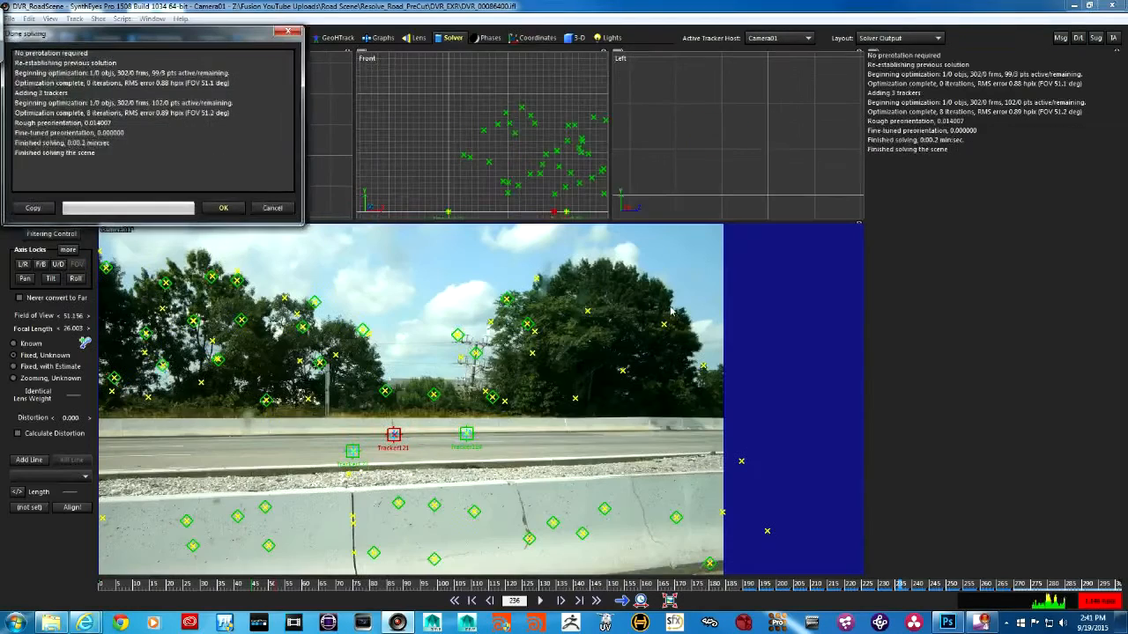
left_click(223, 208)
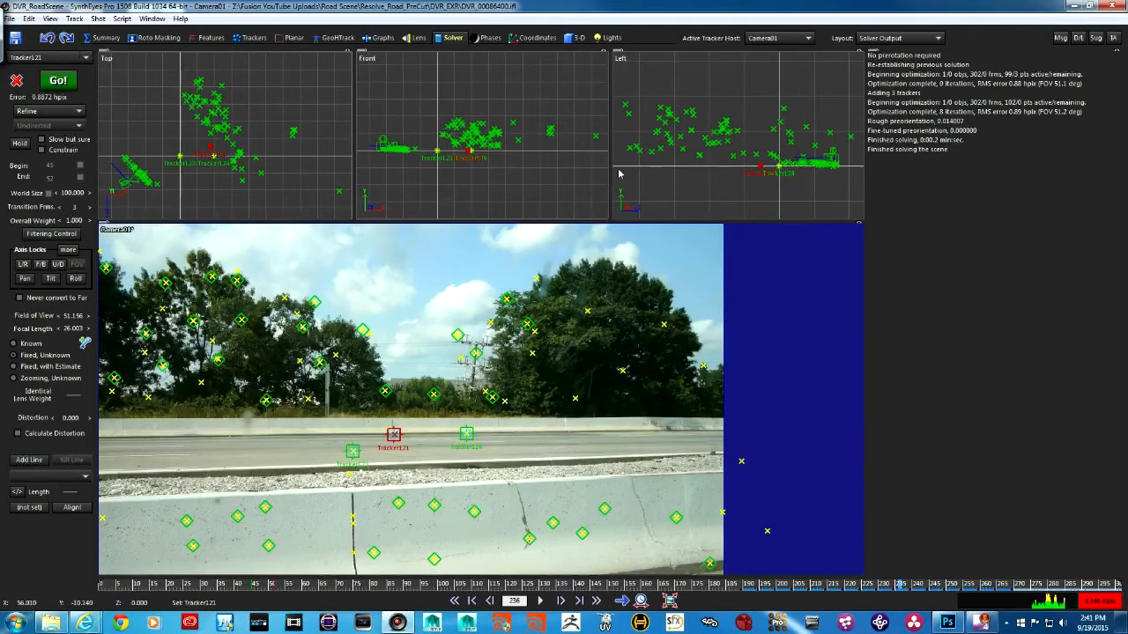
left_click(925, 38)
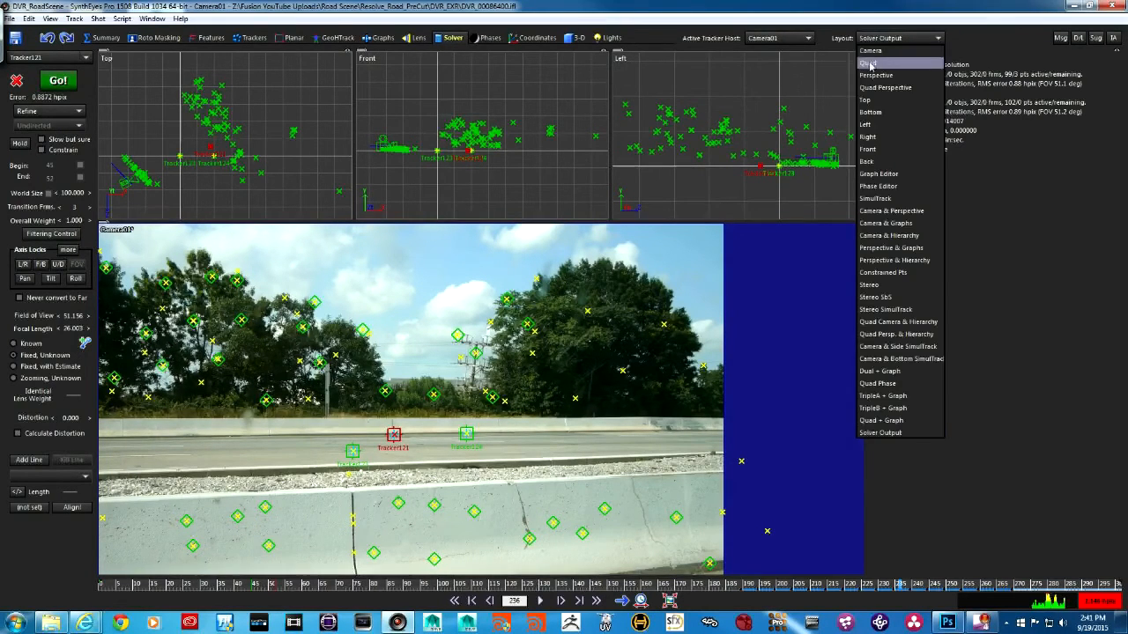
left_click(890, 63)
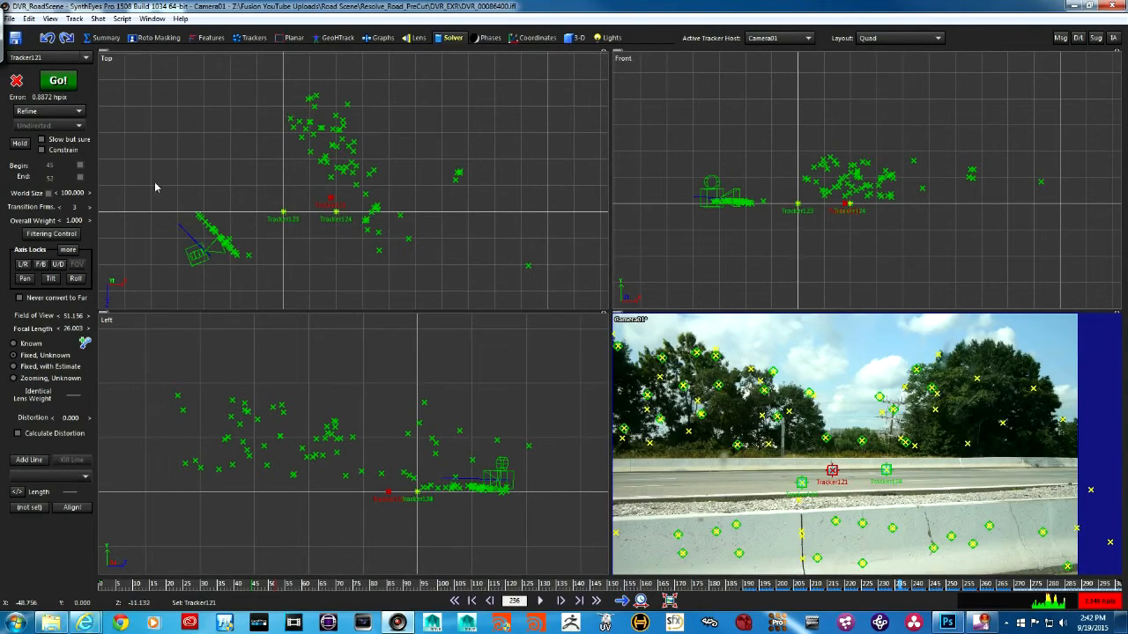
- Select Camera01 for 3-D editing and enable Whole so that the entire solved scene transforms together
left_click(573, 38)
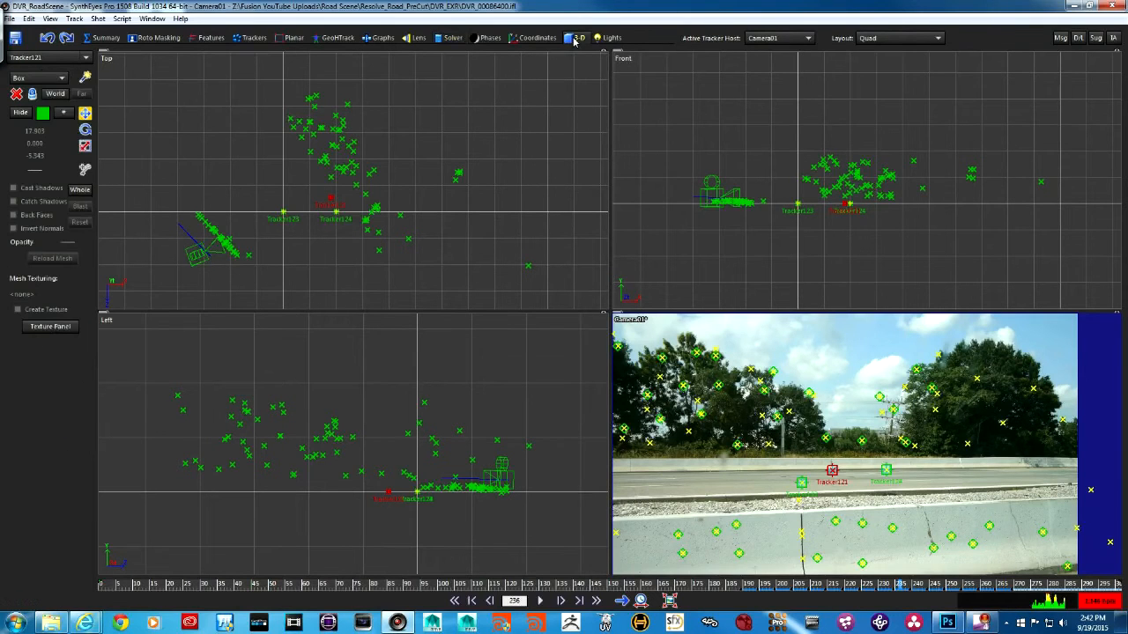
left_click(87, 61)
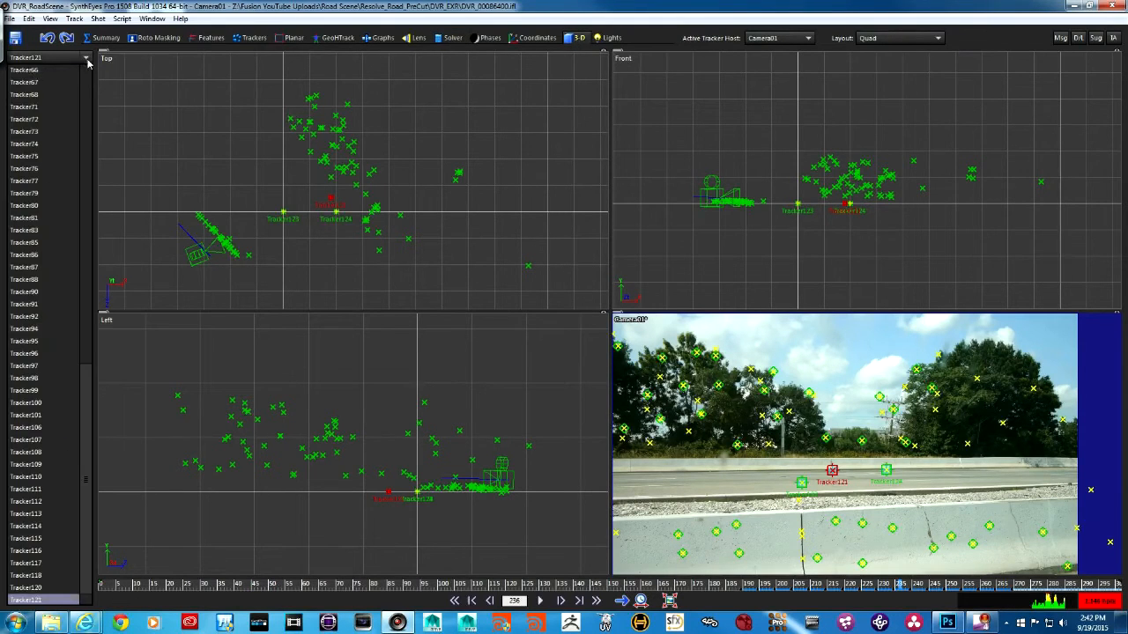
left_click(89, 73)
left_click(88, 59)
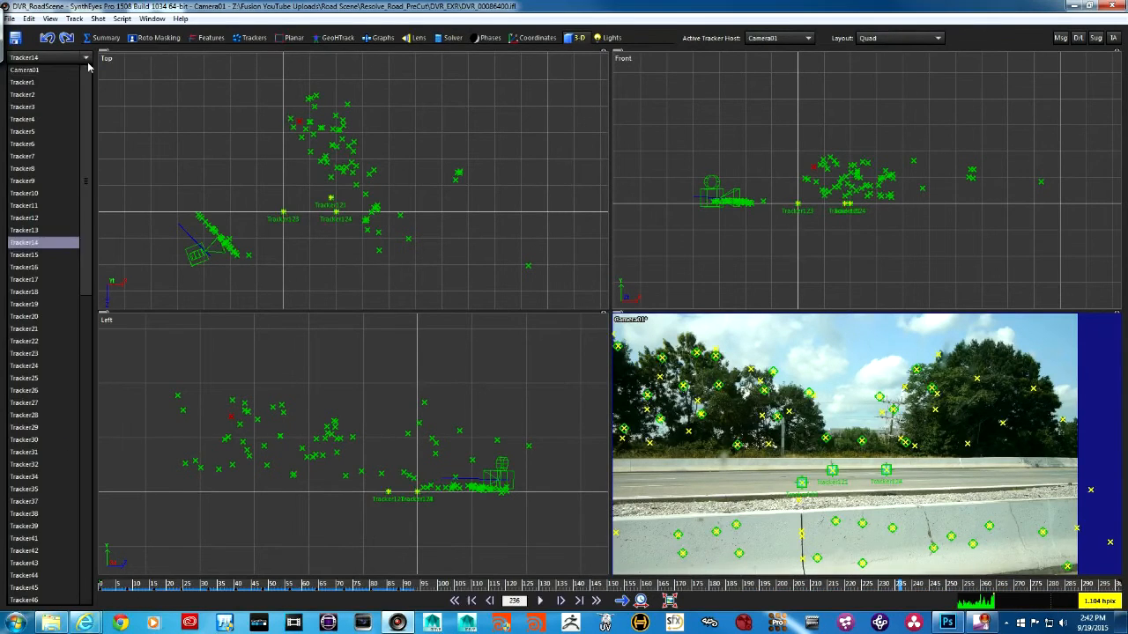
left_click(27, 69)
left_click(79, 189)
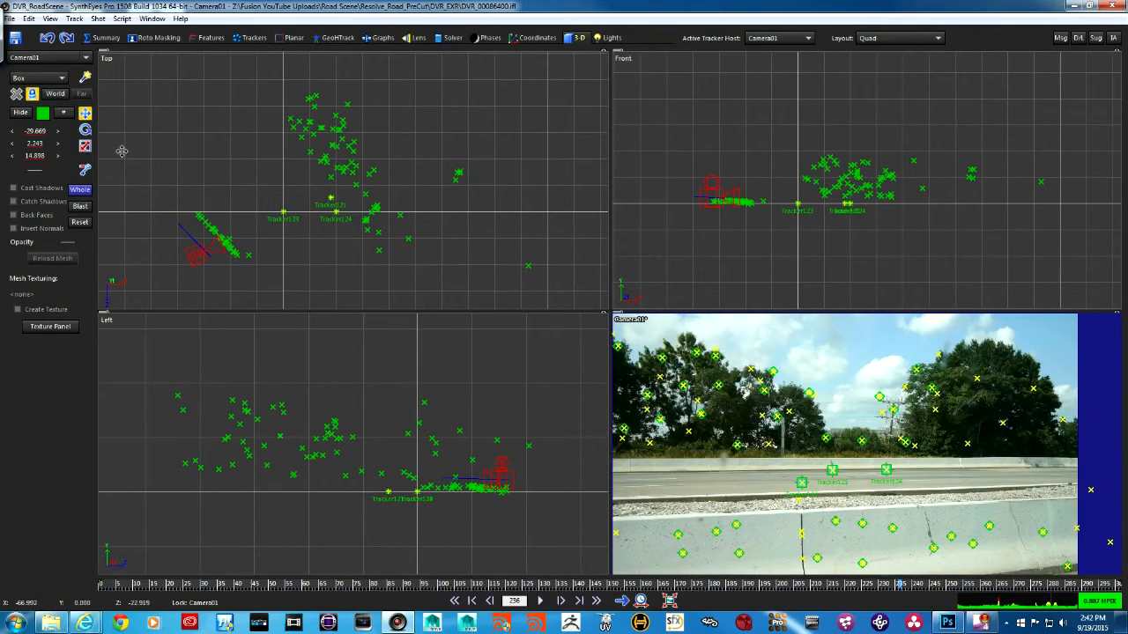
- Rotate the whole solve in the Top view until the near-barrier trackers run horizontally, move Tracker123 onto the origin, and check the camera path
left_click(85, 130)
left_click_drag(211, 244, 165, 149)
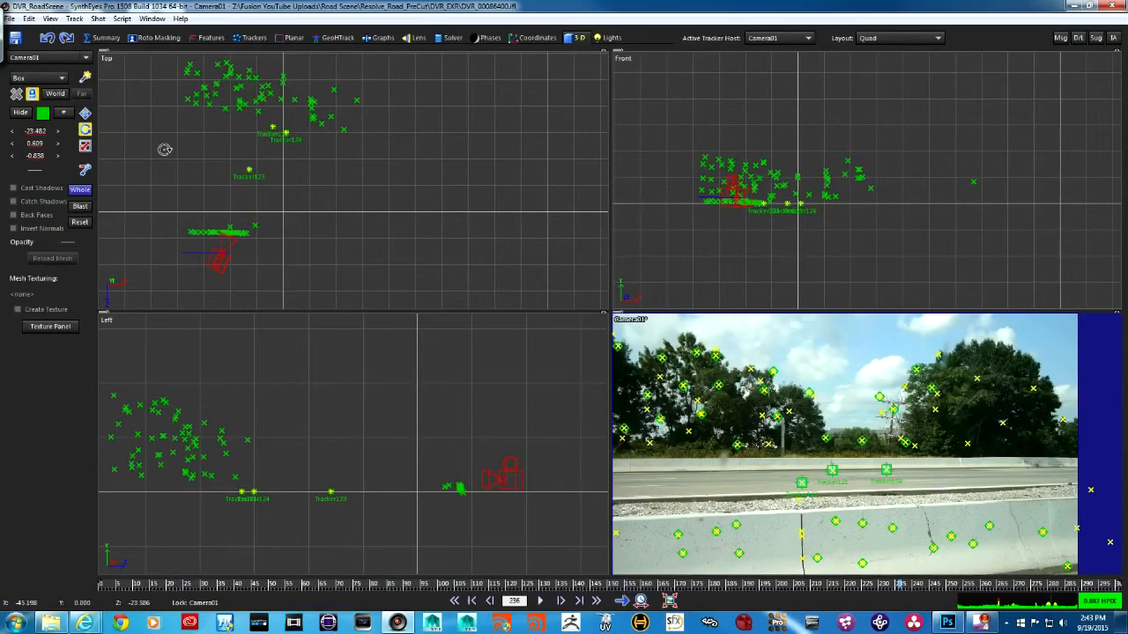
left_click(84, 114)
left_click_drag(224, 262, 256, 300)
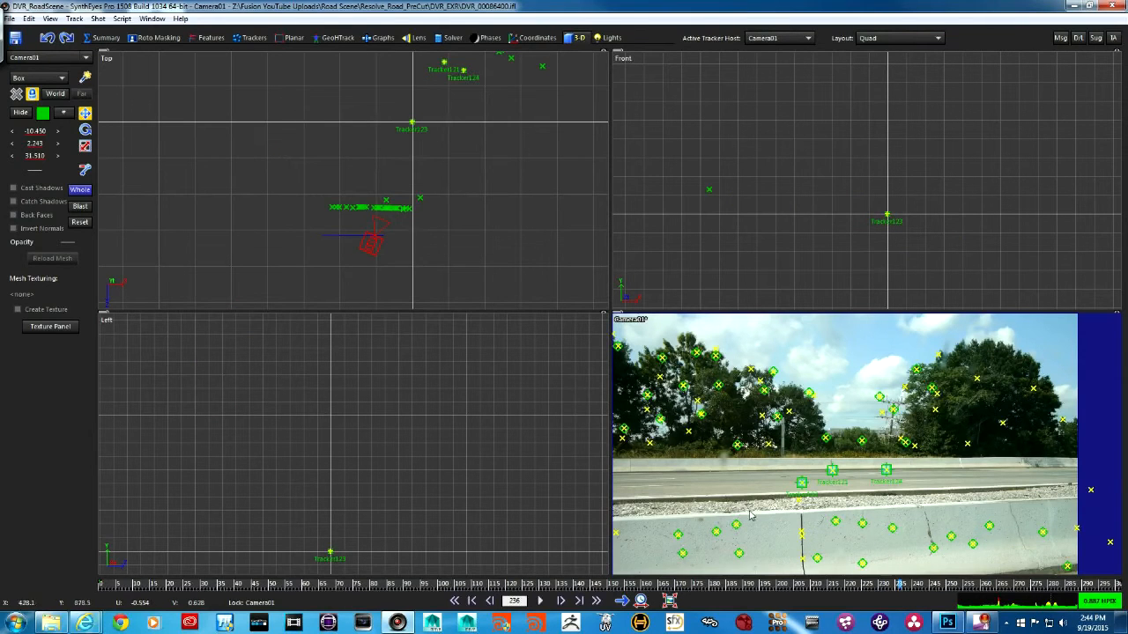
middle_click_drag(528, 241, 502, 287)
right_click_drag(526, 268, 494, 217)
right_click_drag(449, 179, 446, 252)
middle_click_drag(460, 225, 503, 274)
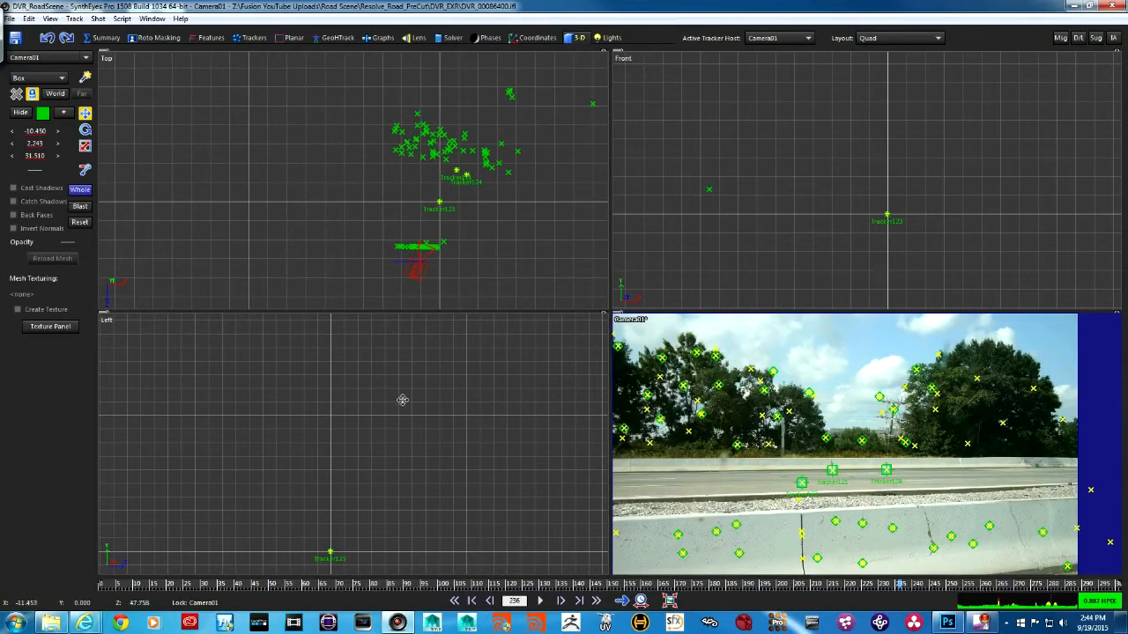
left_click_drag(370, 585, 721, 584)
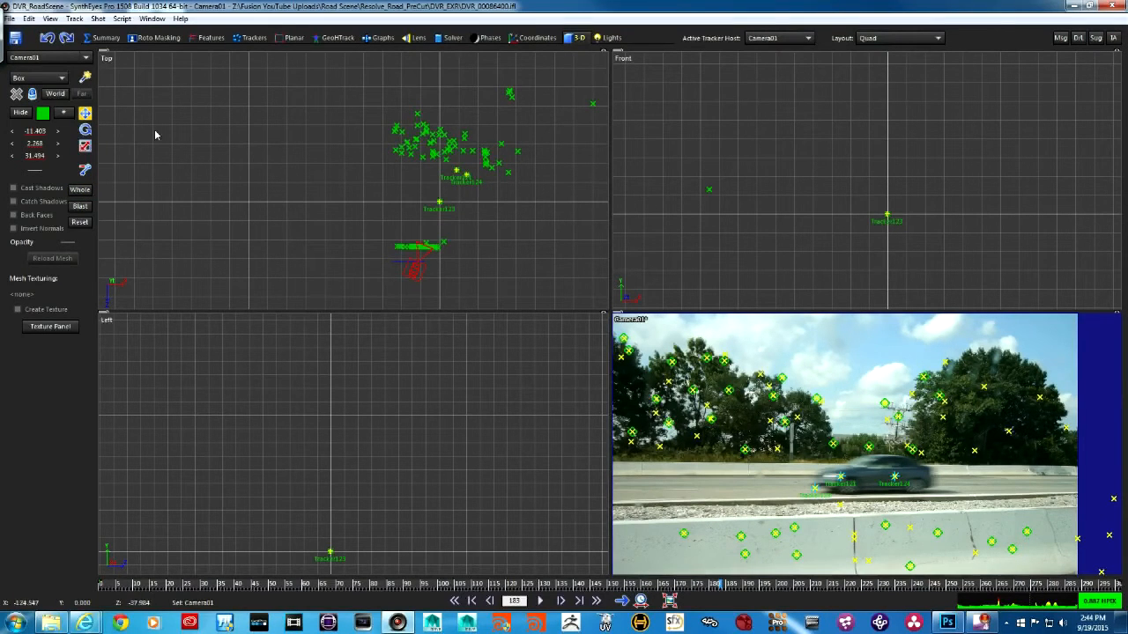
- Check the distant Tracker18 and Tracker120 and the barrier's Tracker109 against the footage, examining the shot up to frame 243
left_click(510, 93)
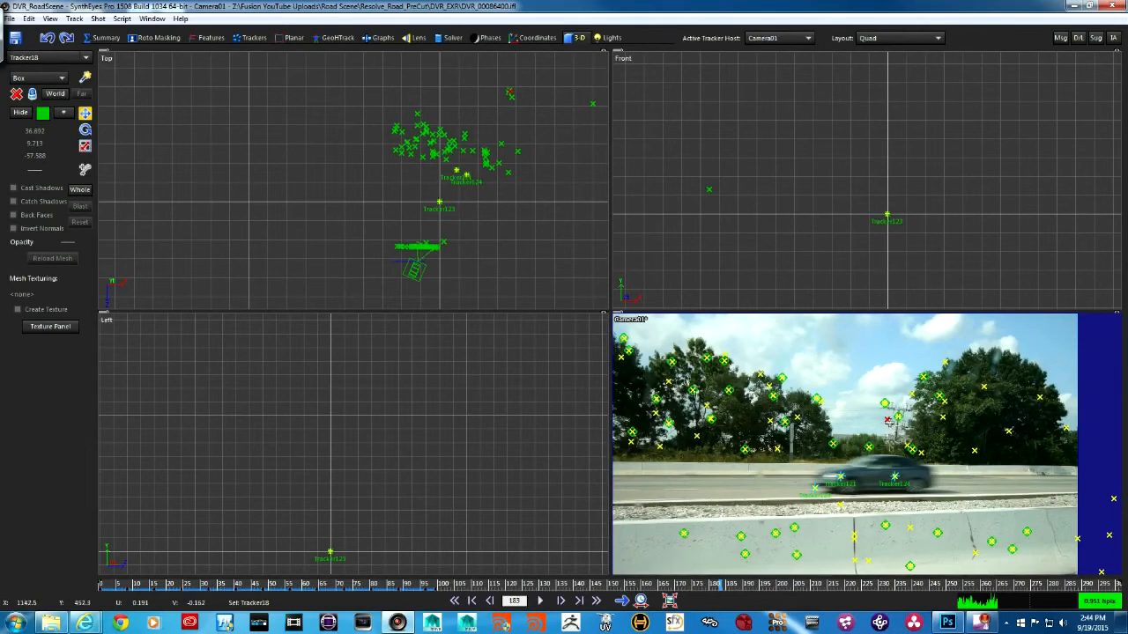
left_click(595, 104)
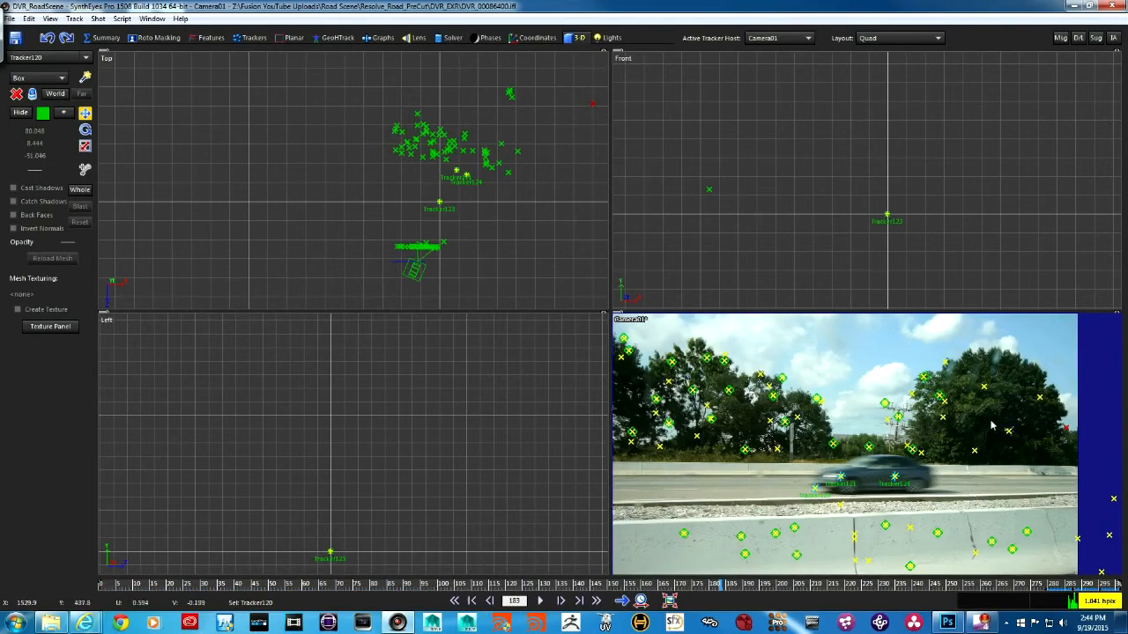
left_click_drag(718, 585, 922, 585)
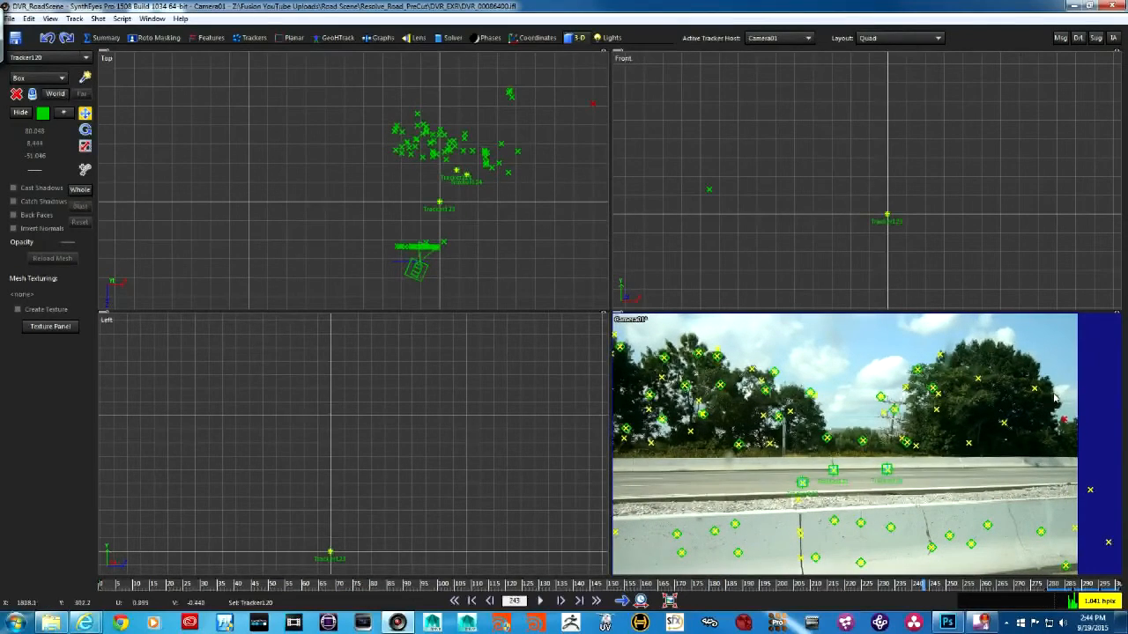
left_click(814, 556)
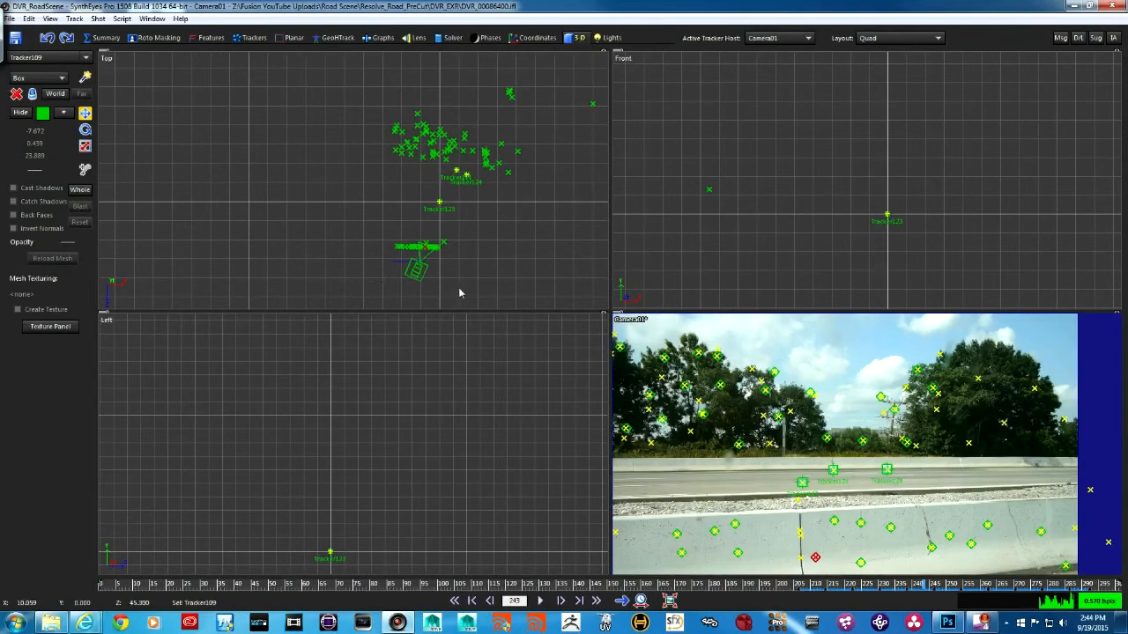
- Select all near-barrier trackers in the Top view and examine them against the footage across the whole shot, returning to frame 0
scroll(459, 294, "up", 2)
scroll(447, 233, "up", 2)
middle_click_drag(425, 209, 544, 158)
scroll(538, 238, "up", 2)
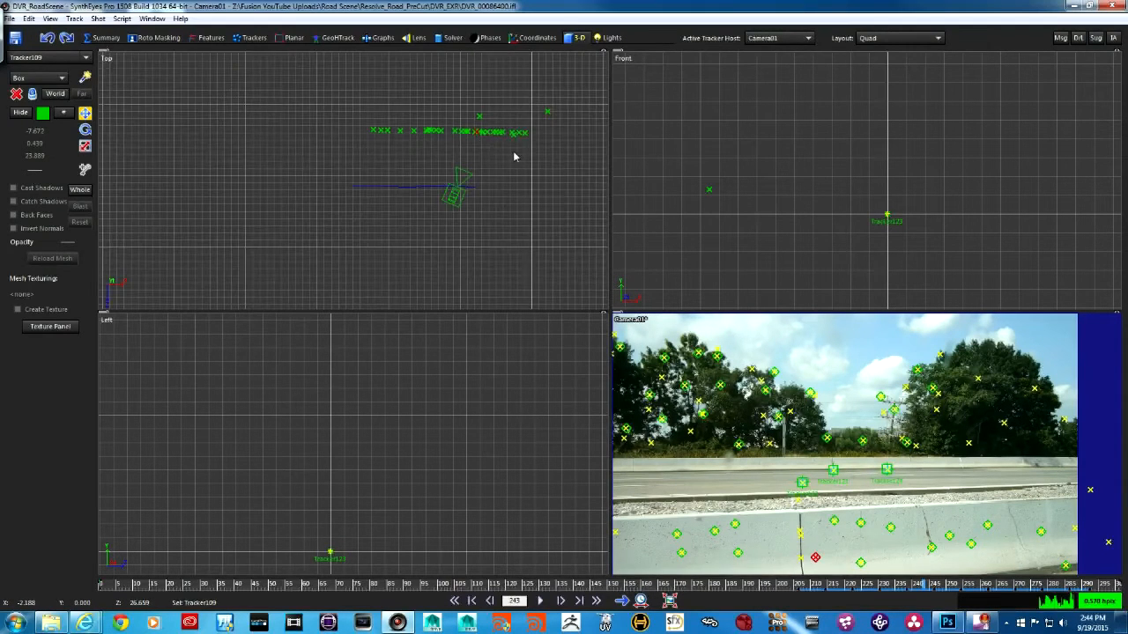
middle_click_drag(480, 132, 501, 184)
mouse_move(344, 153)
left_mouse_down()
mouse_move(546, 192)
mouse_move(556, 138)
left_mouse_up()
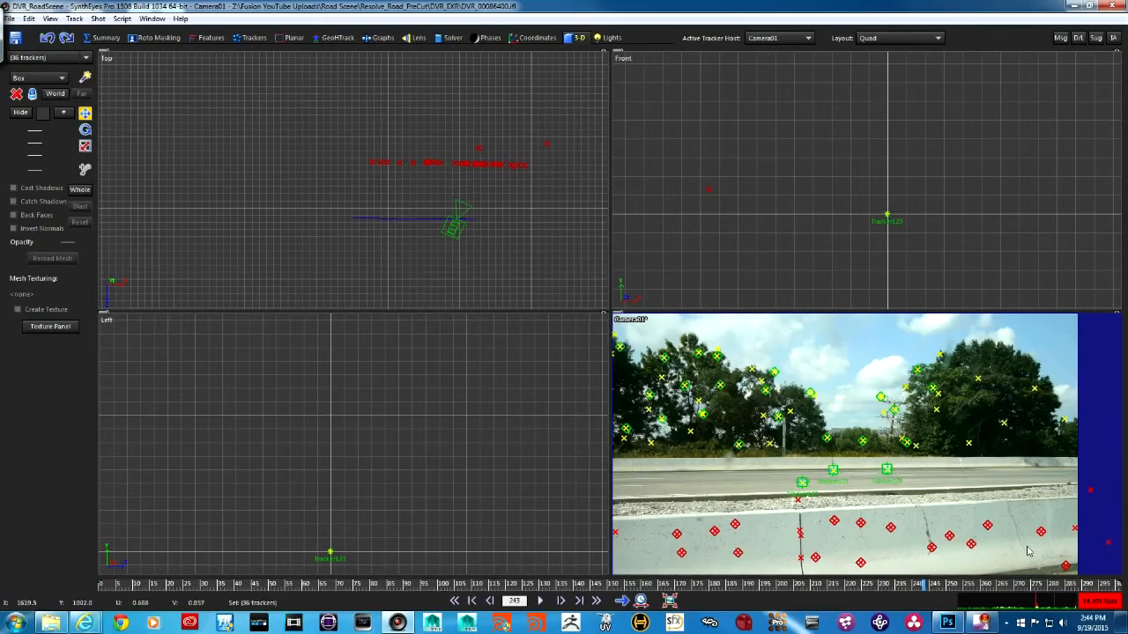
left_click_drag(620, 585, 1117, 584)
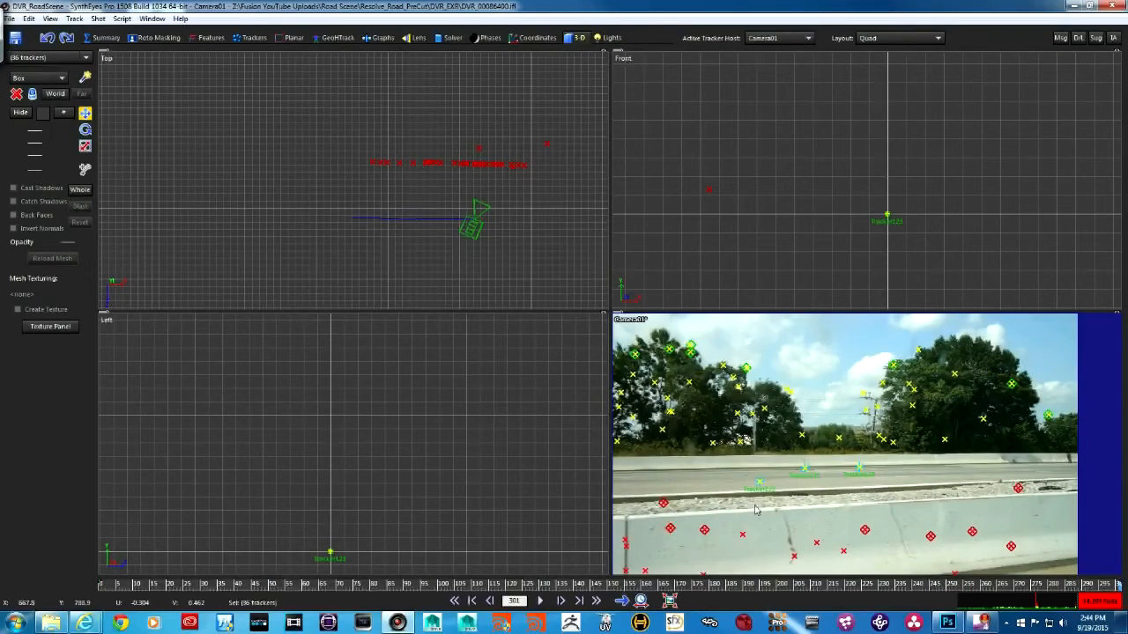
left_click_drag(976, 587, 100, 583)
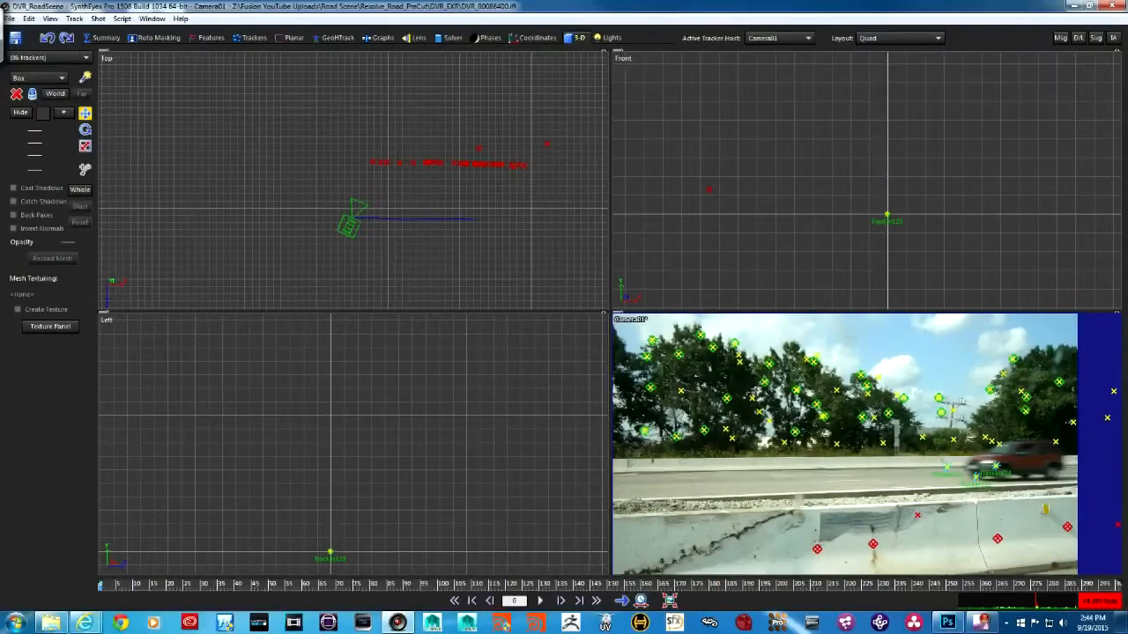
left_click(13, 16)
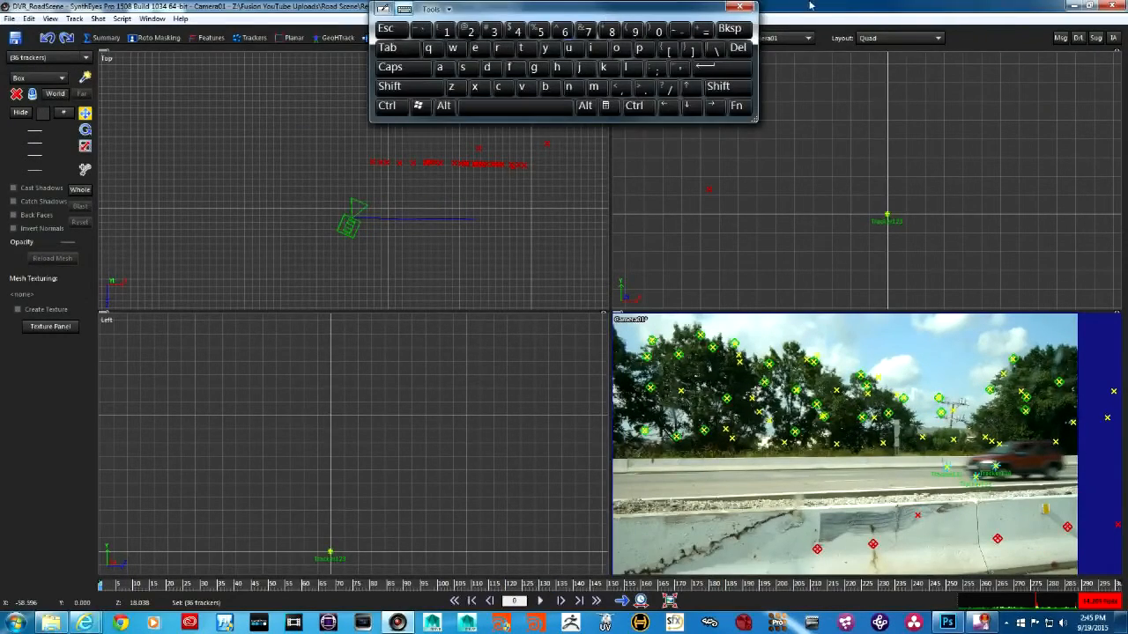
left_click_drag(672, 13, 878, 98)
left_click_drag(689, 103, 838, 71)
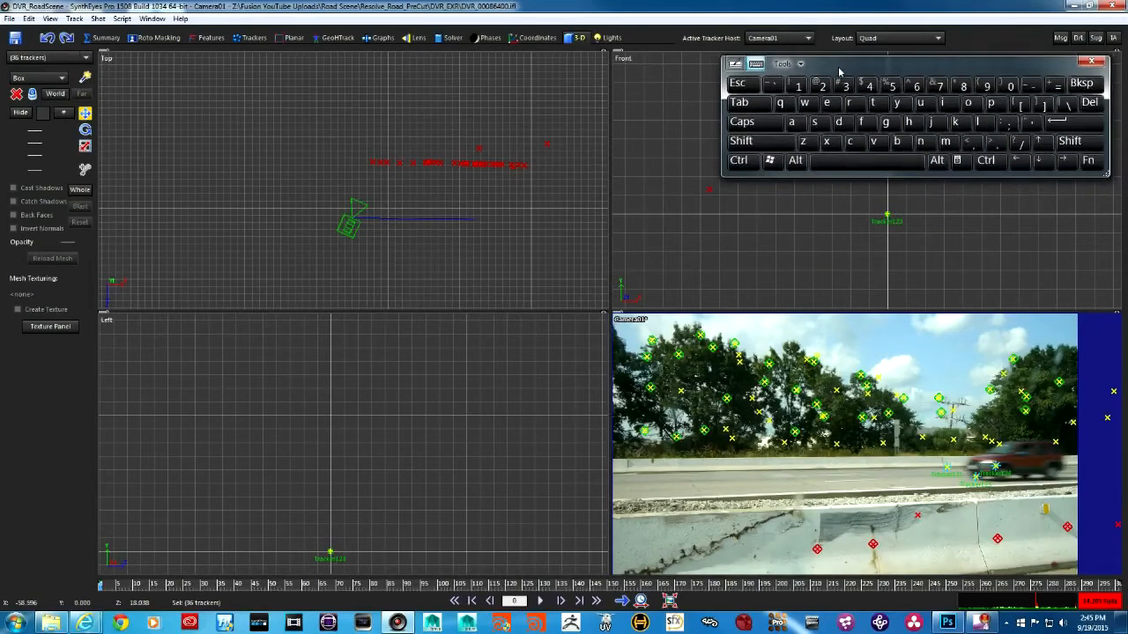
- Start a Fusion 5 Composition export and browse to The Road Scene Final folder on the Old250Two (E:) drive
left_click(10, 20)
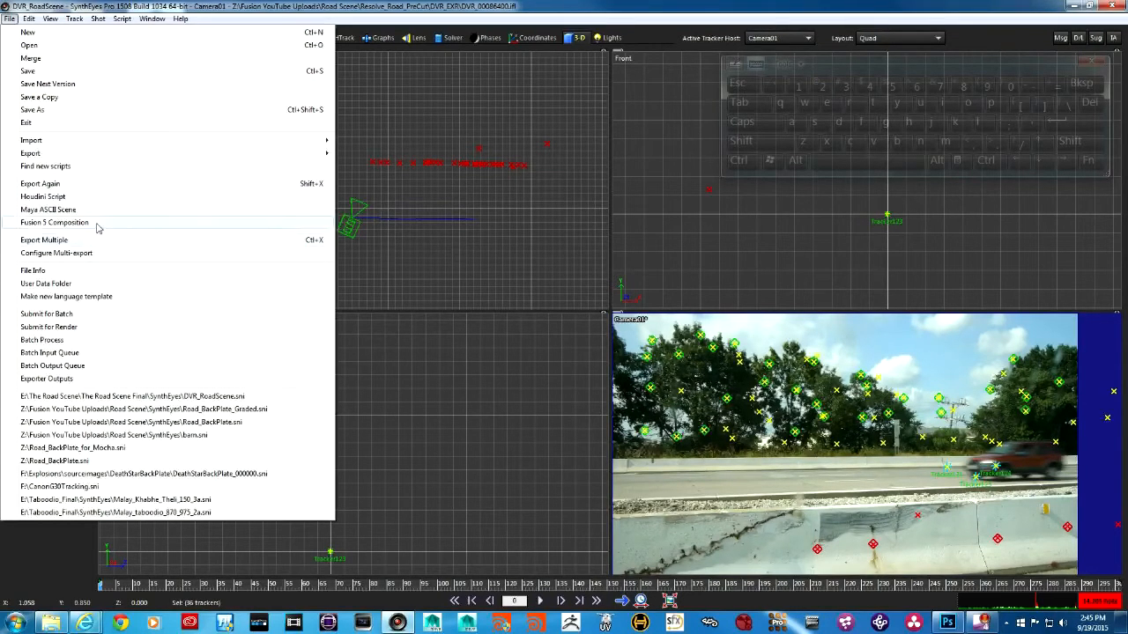
left_click(97, 223)
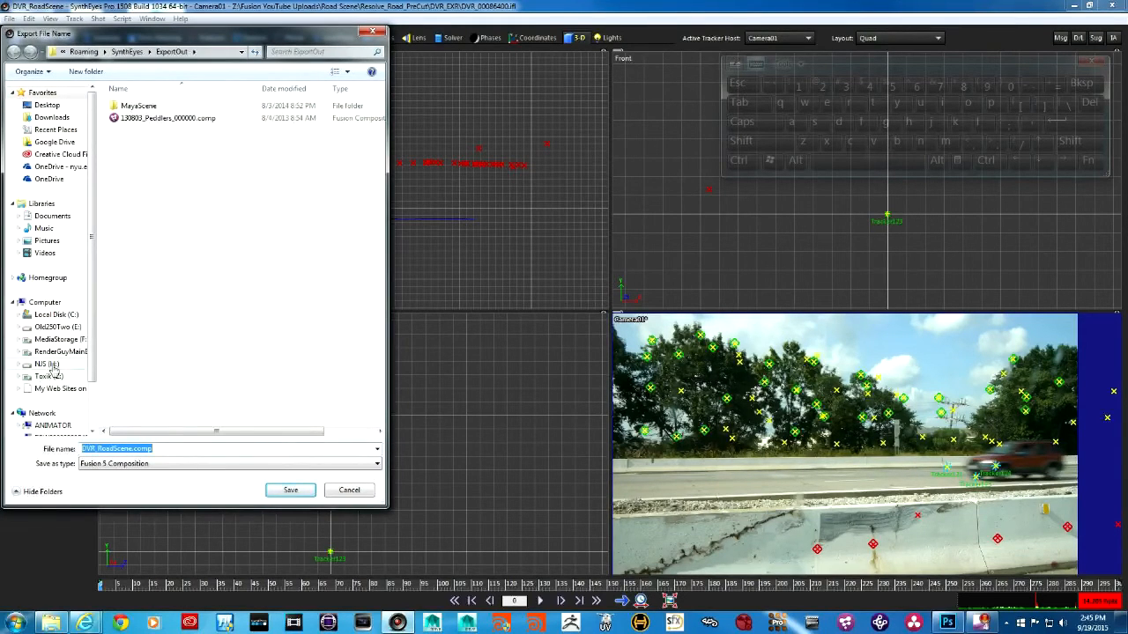
left_click(51, 327)
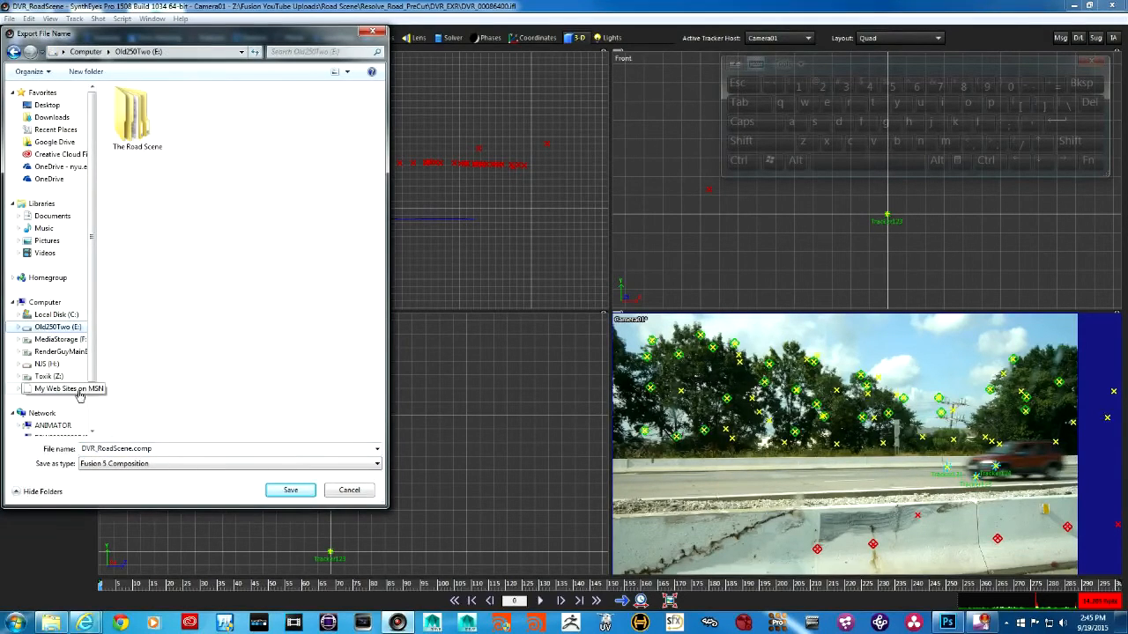
double_click(132, 122)
double_click(176, 106)
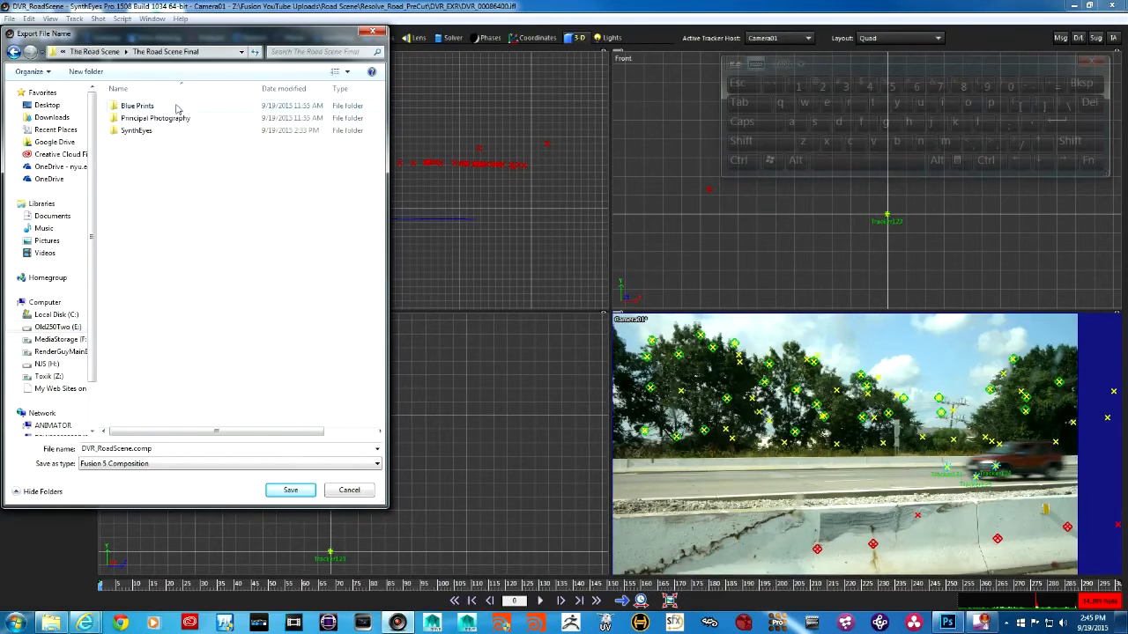
- Create a folder named Fusion in The Road Scene Final and export DVR_RoadScene.comp into it with the default export settings
right_click(169, 194)
mouse_move(141, 315)
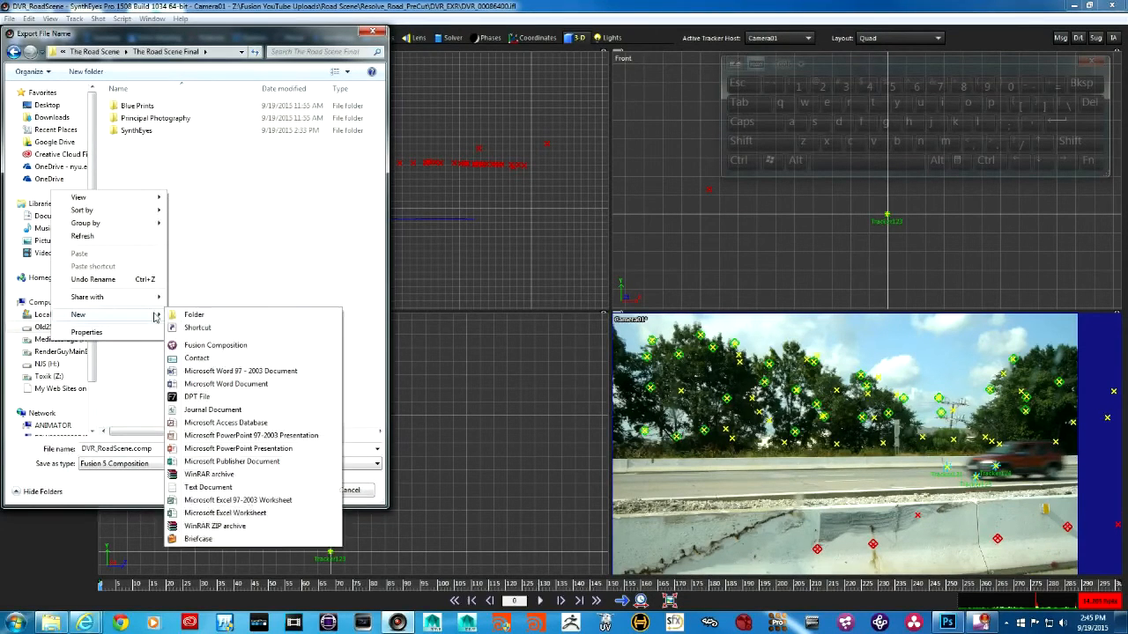
left_click(200, 317)
type("Fu")
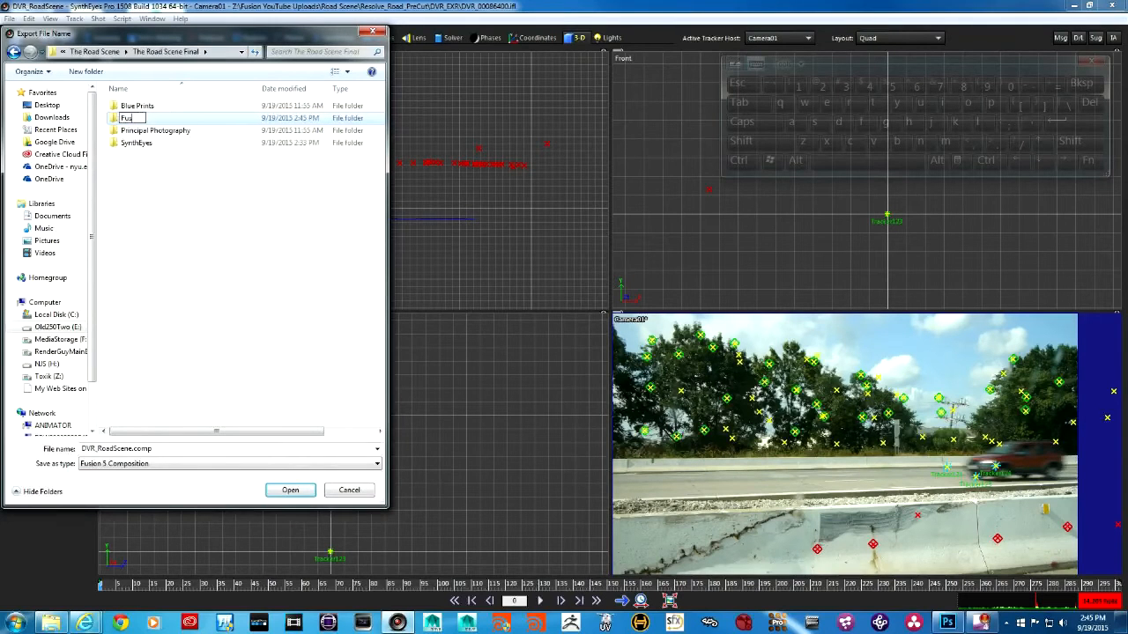
type("sion")
key("Return")
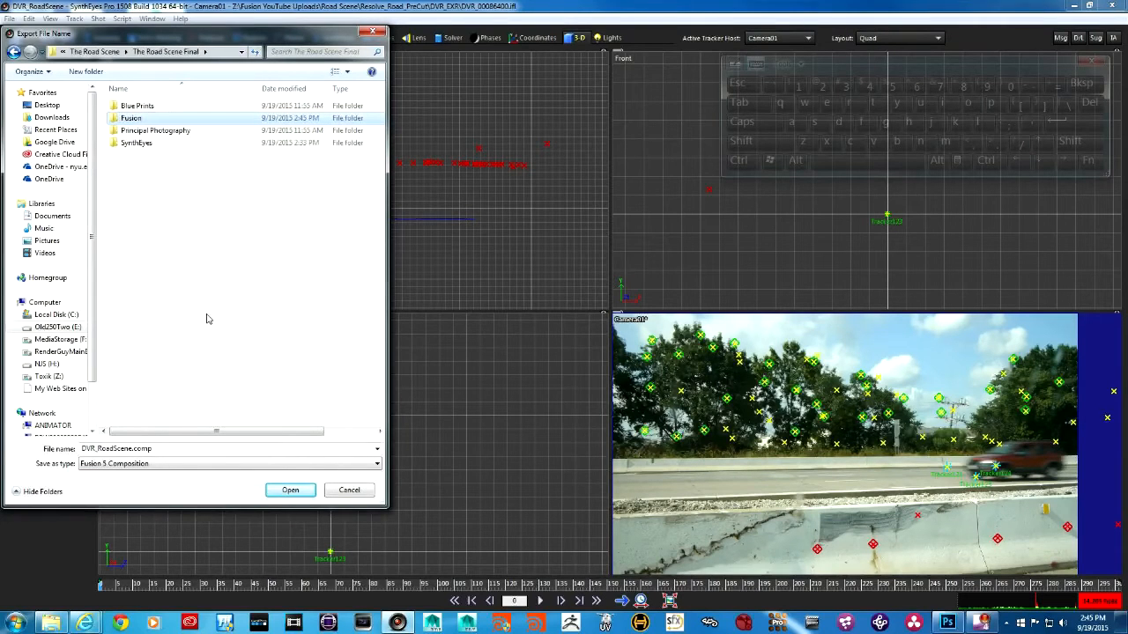
double_click(181, 120)
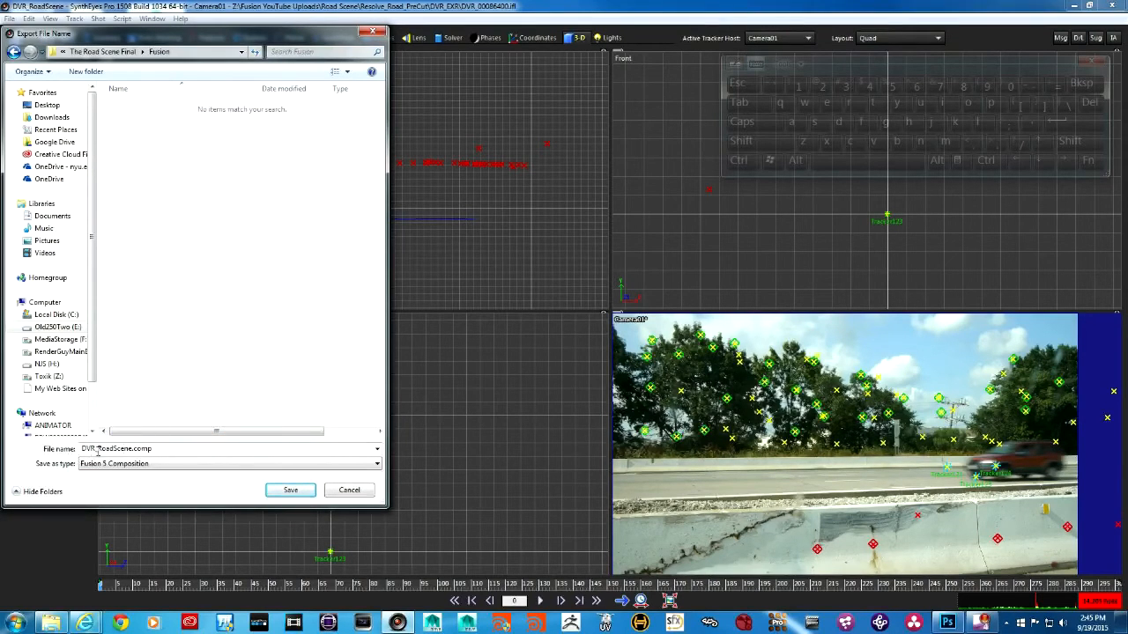
left_click(291, 491)
left_click(327, 54)
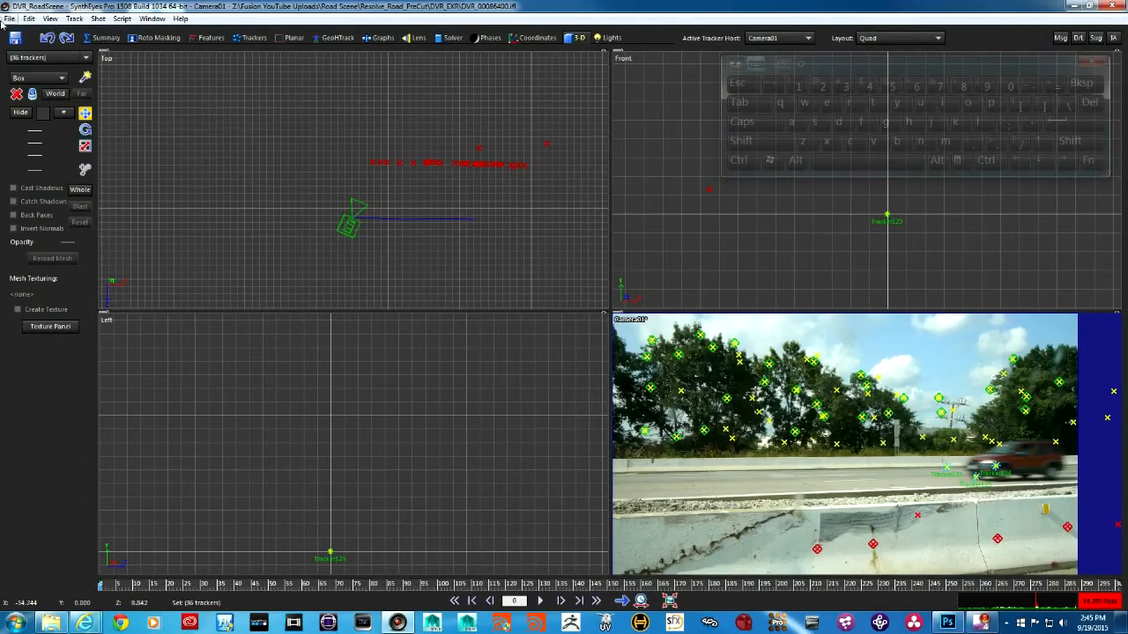
- Start a Maya ASCII Scene export and create a folder named Maya inside The Road Scene Final
left_click(10, 19)
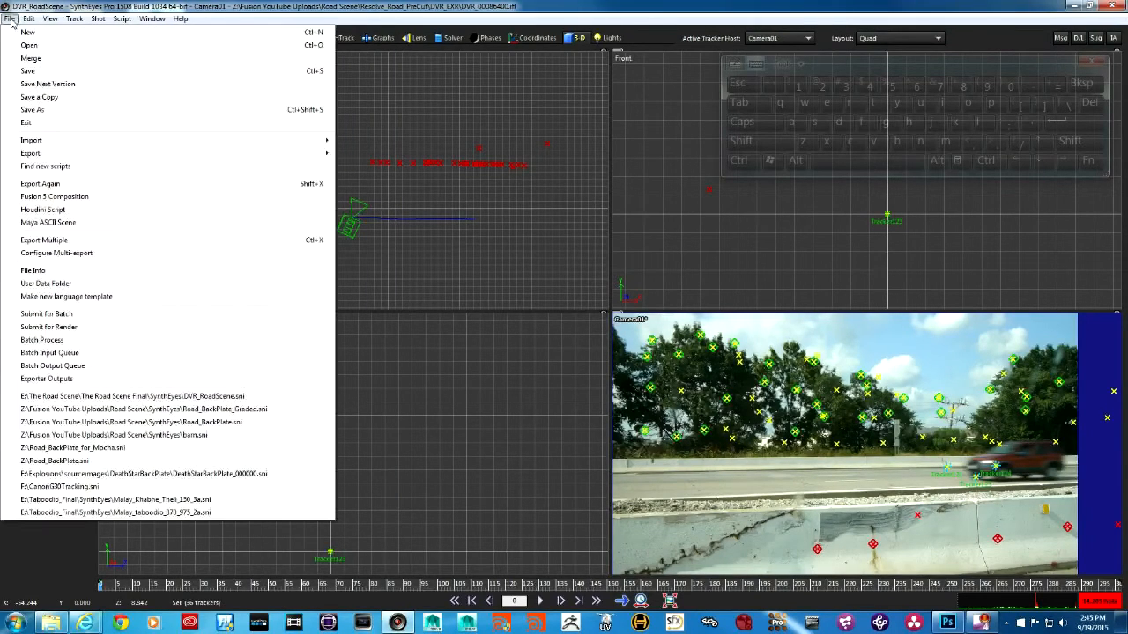
left_click(79, 225)
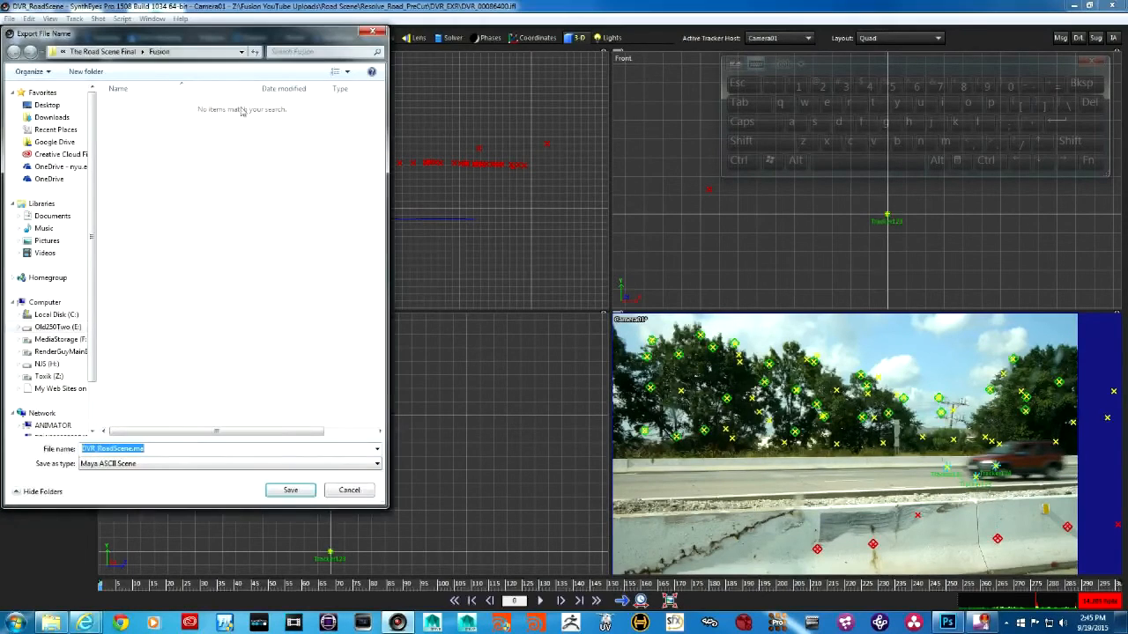
left_click(104, 51)
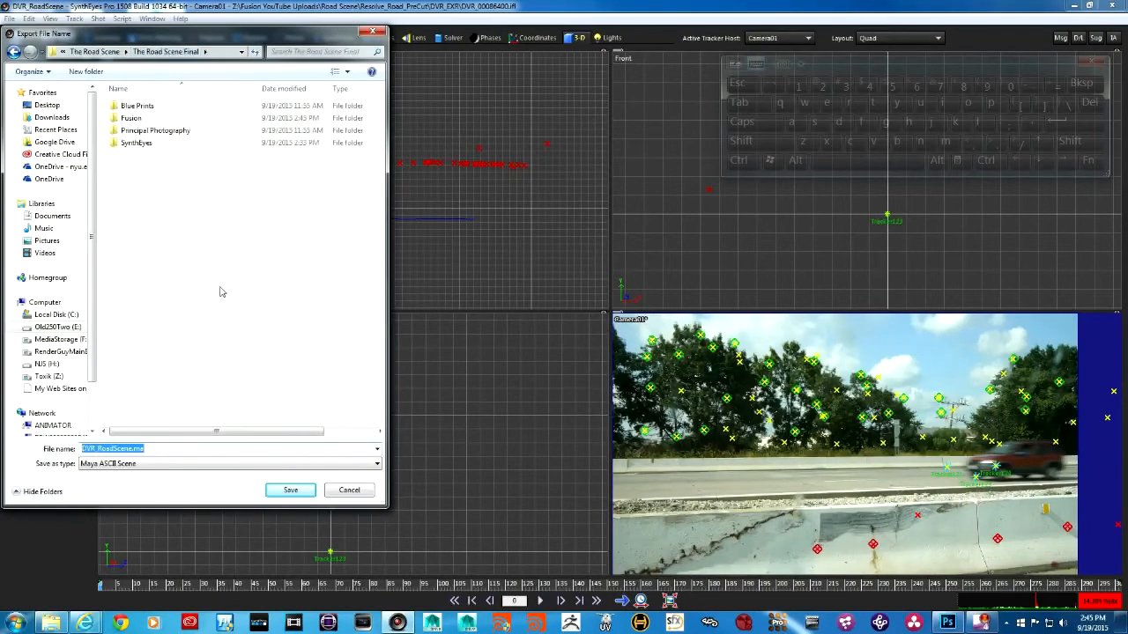
right_click(228, 232)
mouse_move(215, 340)
left_click(251, 340)
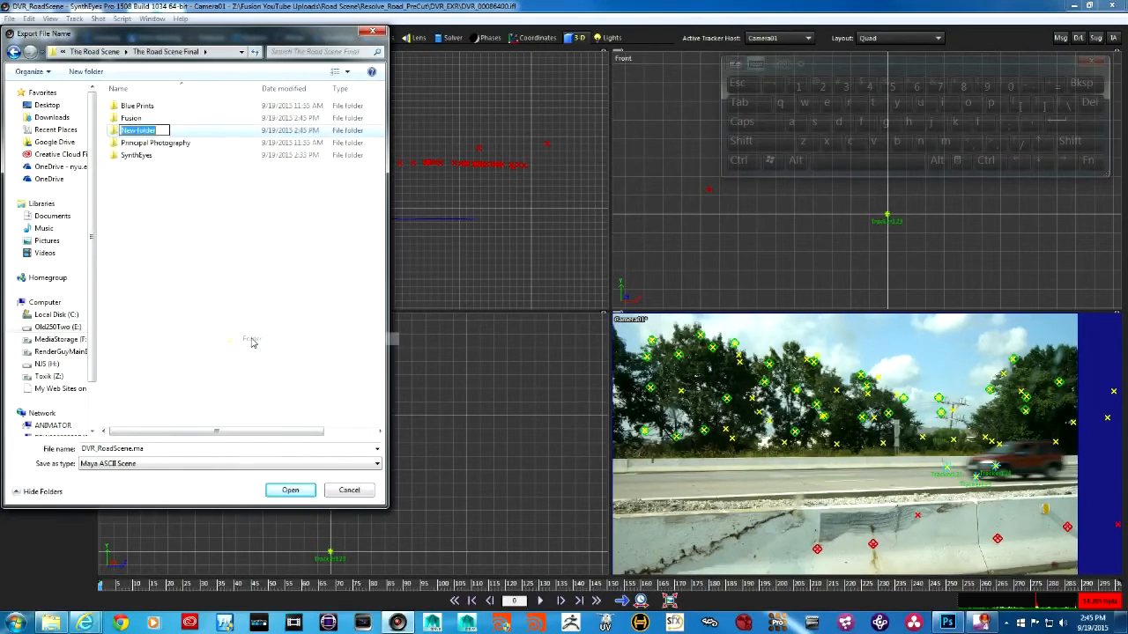
type("Maya")
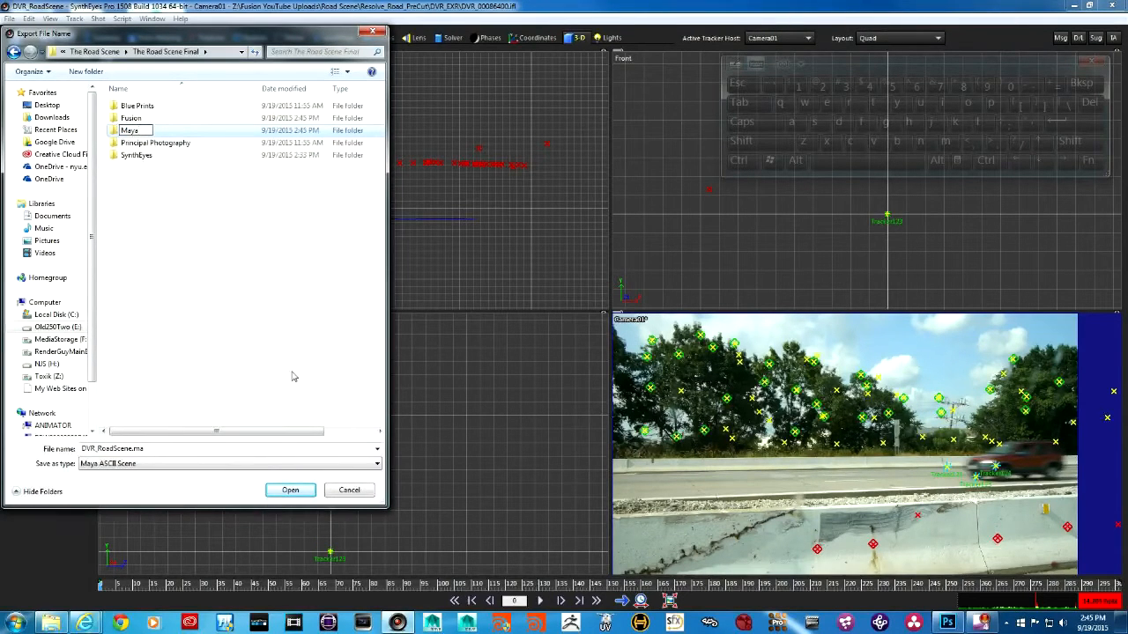
key("Return")
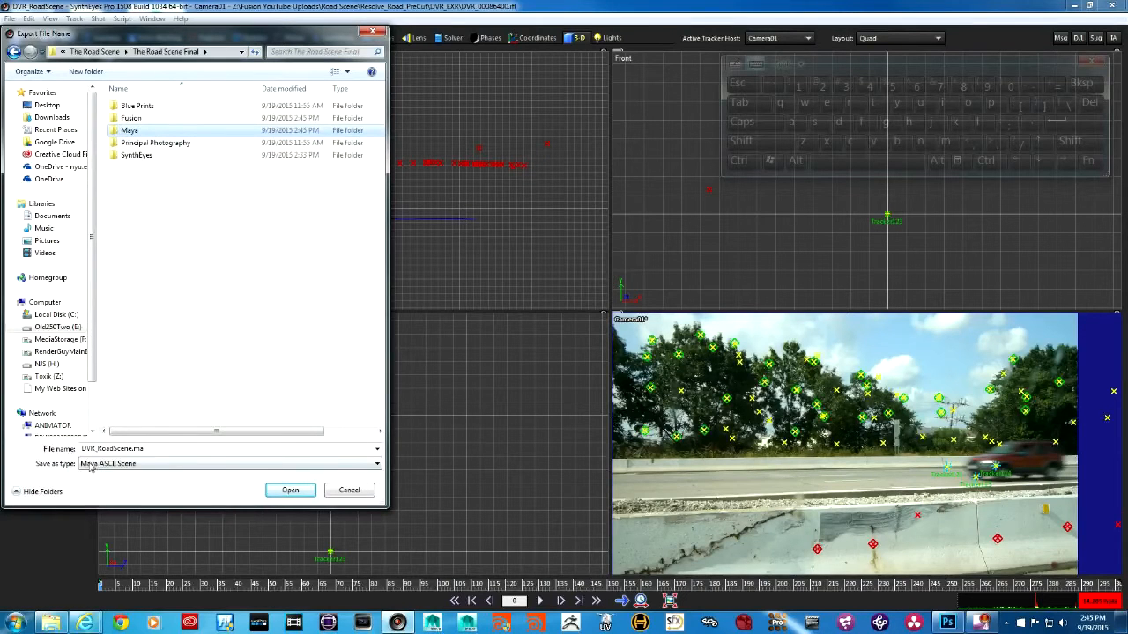
- Export the scene as DVR_RoadScene.ma into the Maya folder with the default export settings
left_click(290, 490)
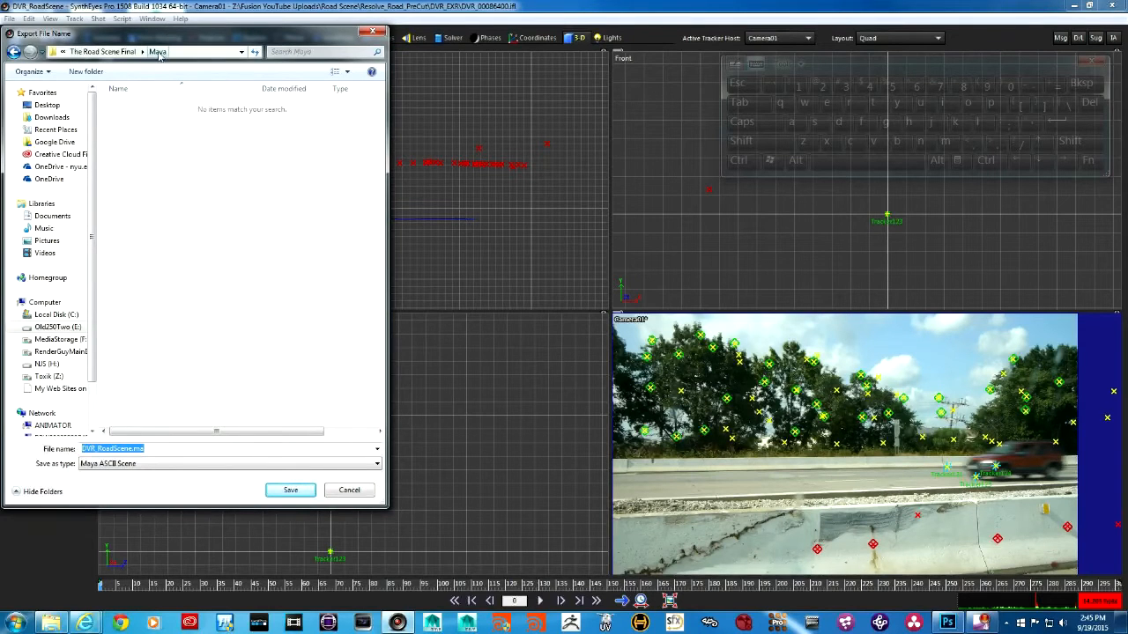
left_click(296, 491)
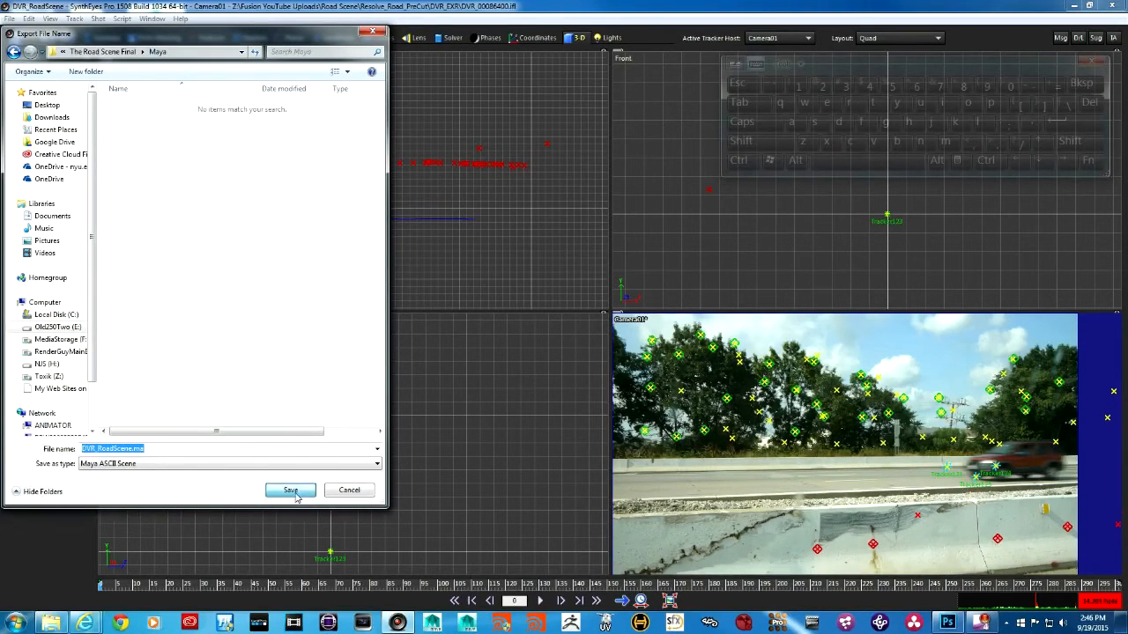
left_click(326, 52)
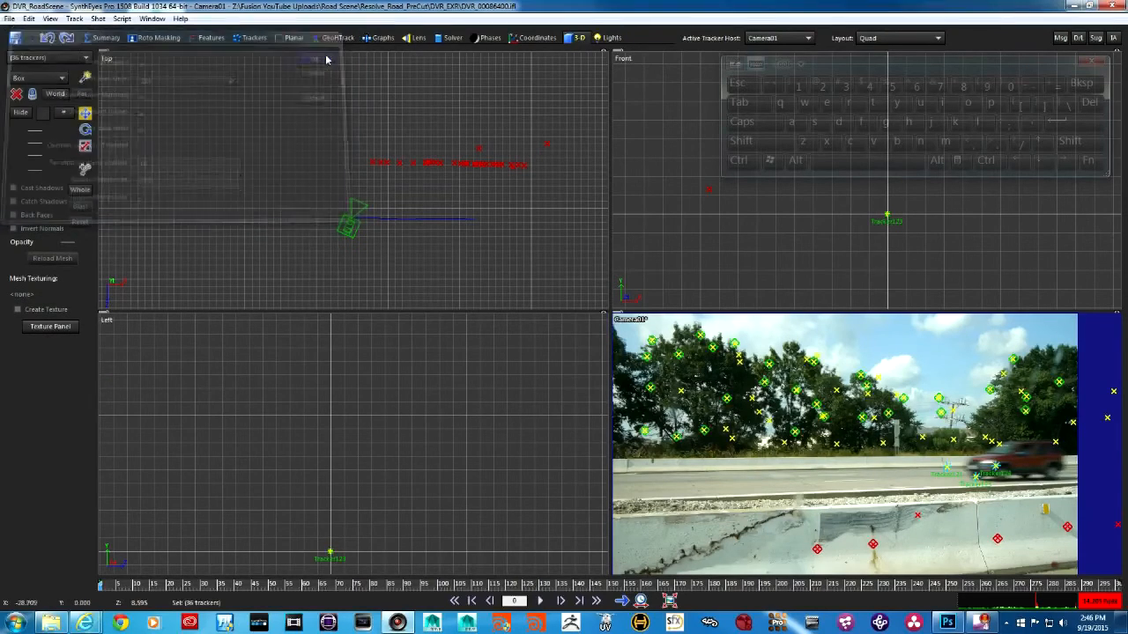
- Start a Houdini Script export, create a folder named Houdini in The Road Scene Final and export DVR_RoadScene.cmd into it
left_click(10, 18)
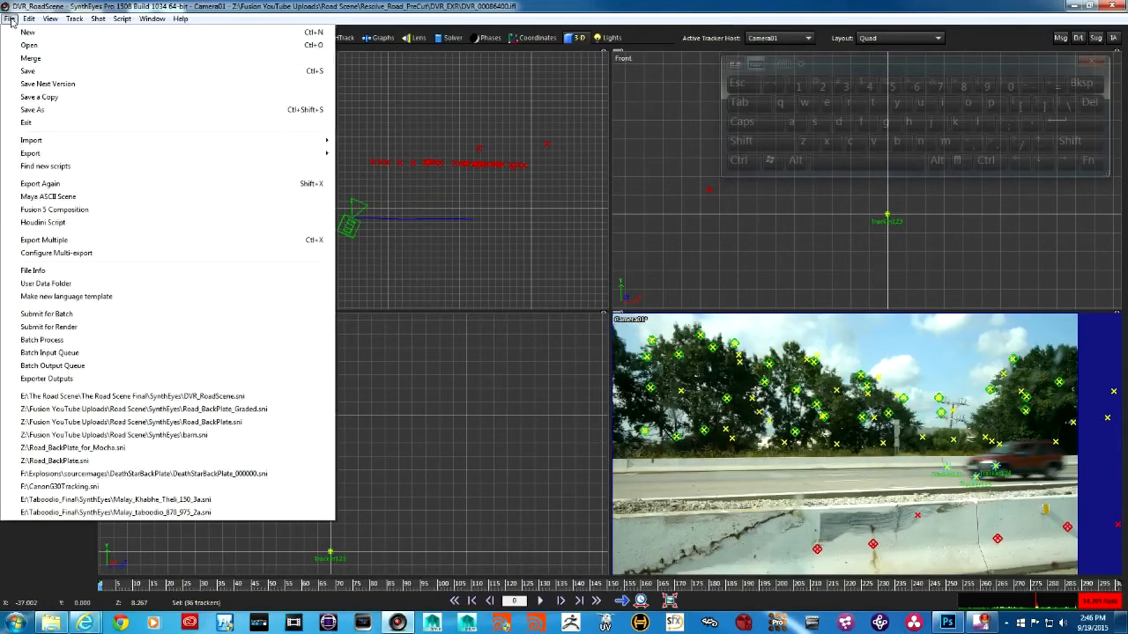
left_click(70, 223)
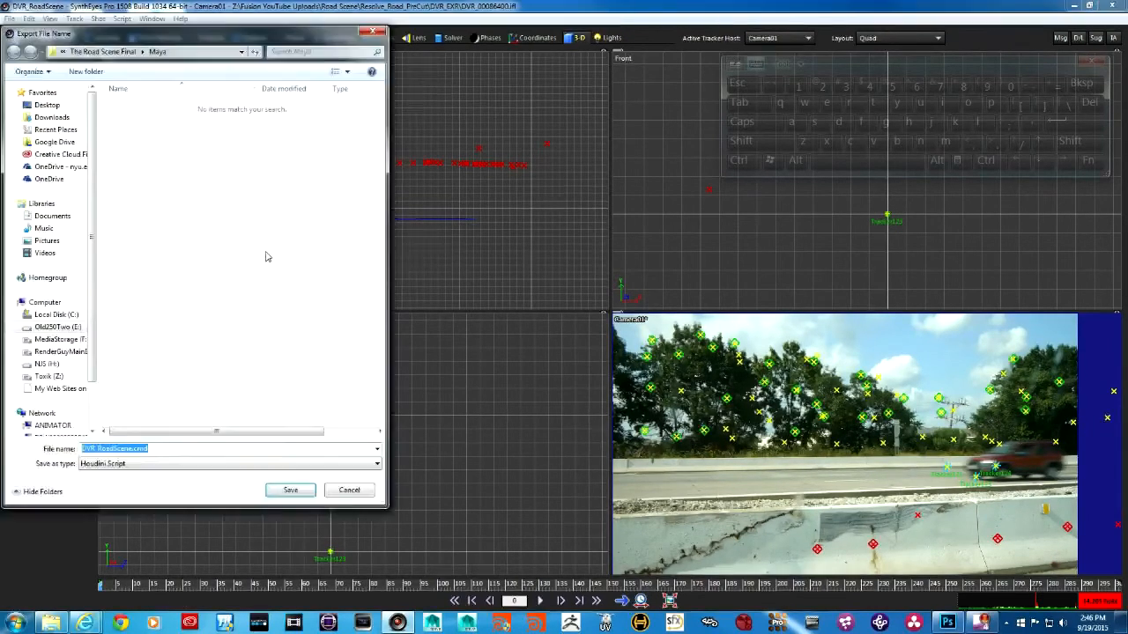
left_click(129, 54)
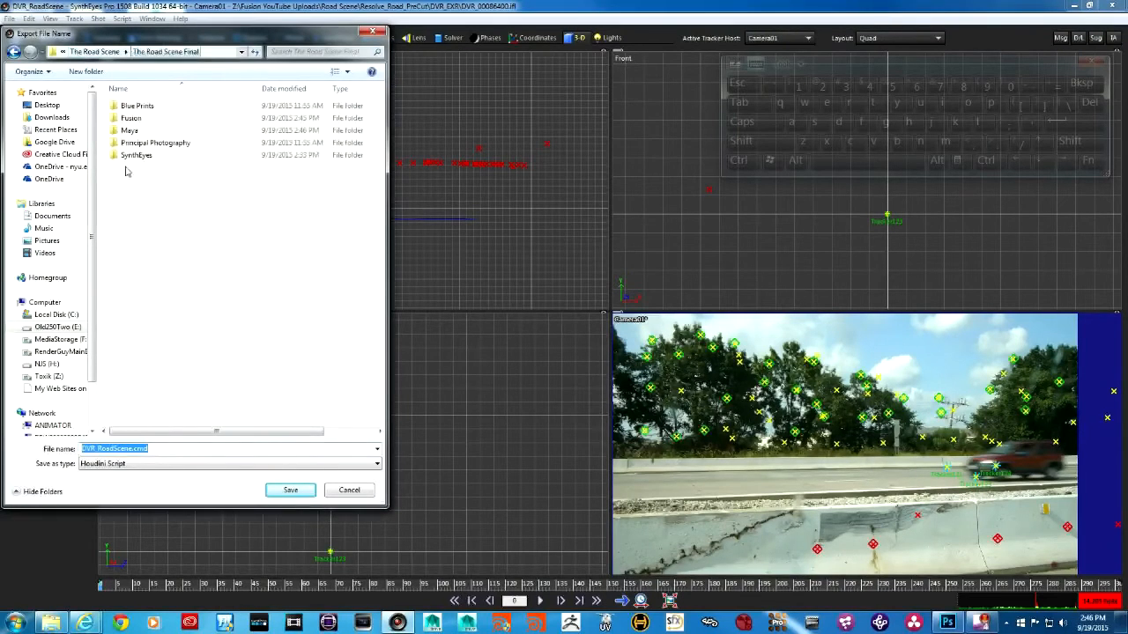
right_click(161, 289)
mouse_move(132, 412)
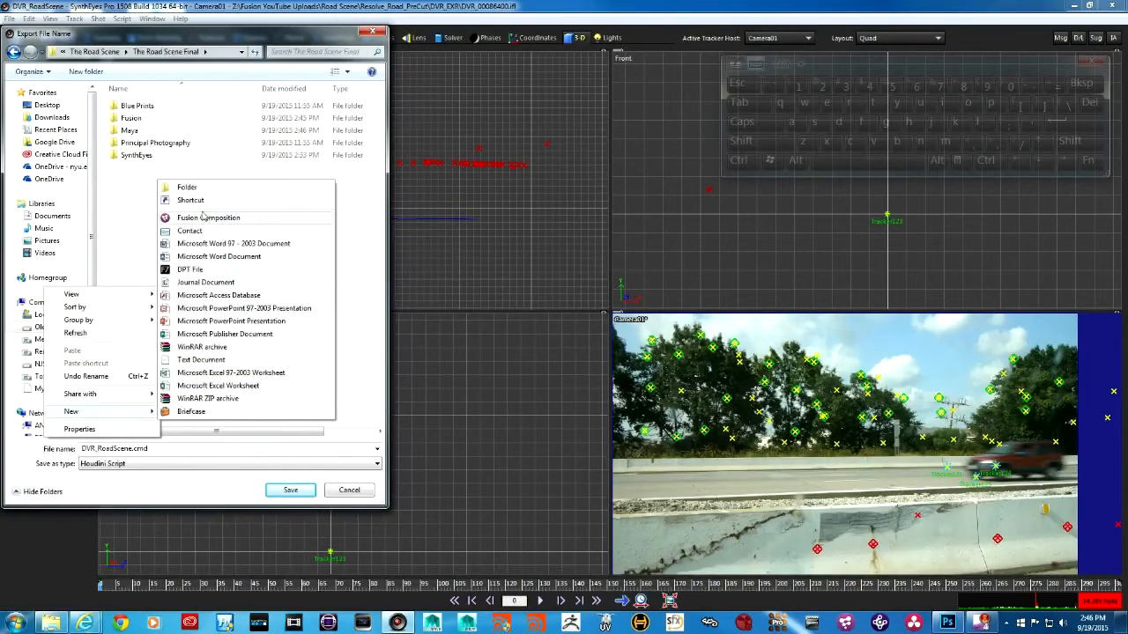
left_click(206, 187)
type("Houdini")
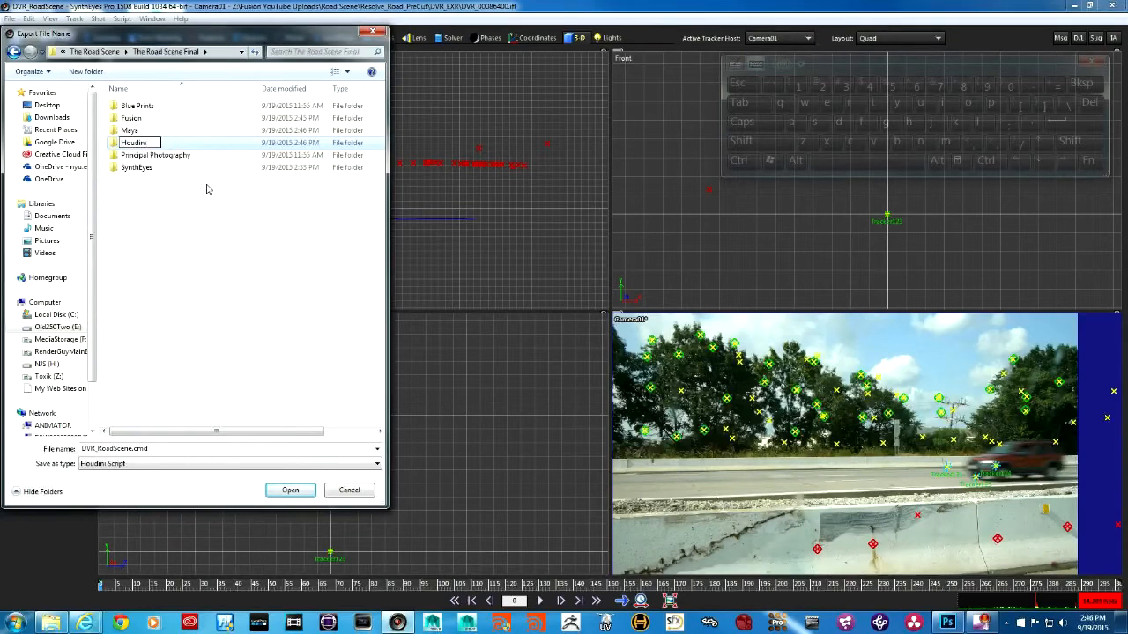
key("Return")
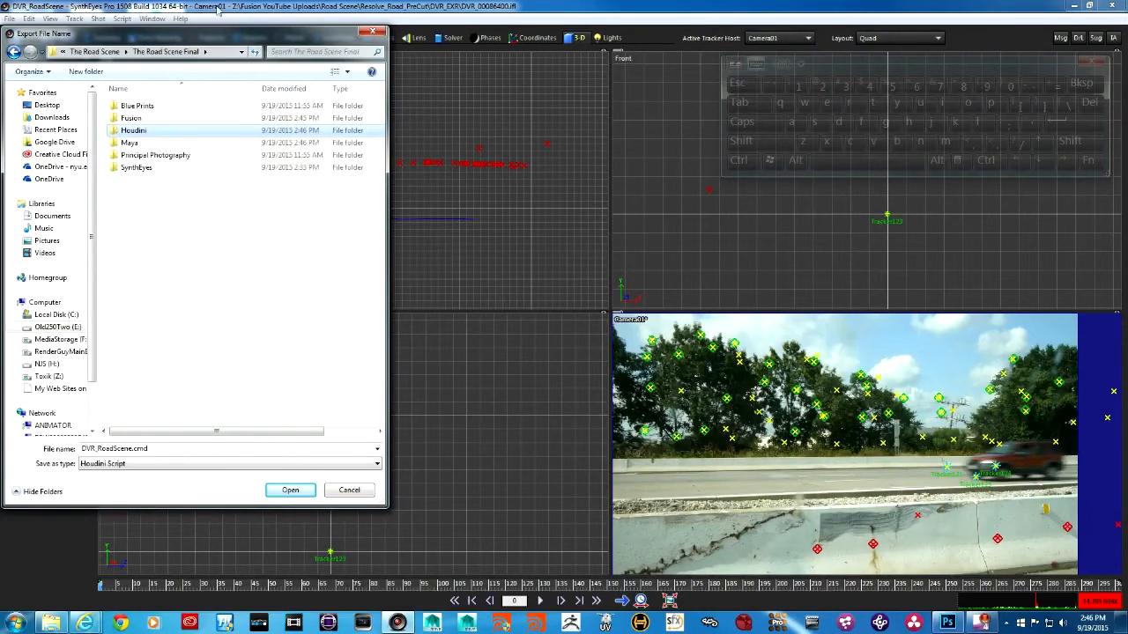
double_click(164, 132)
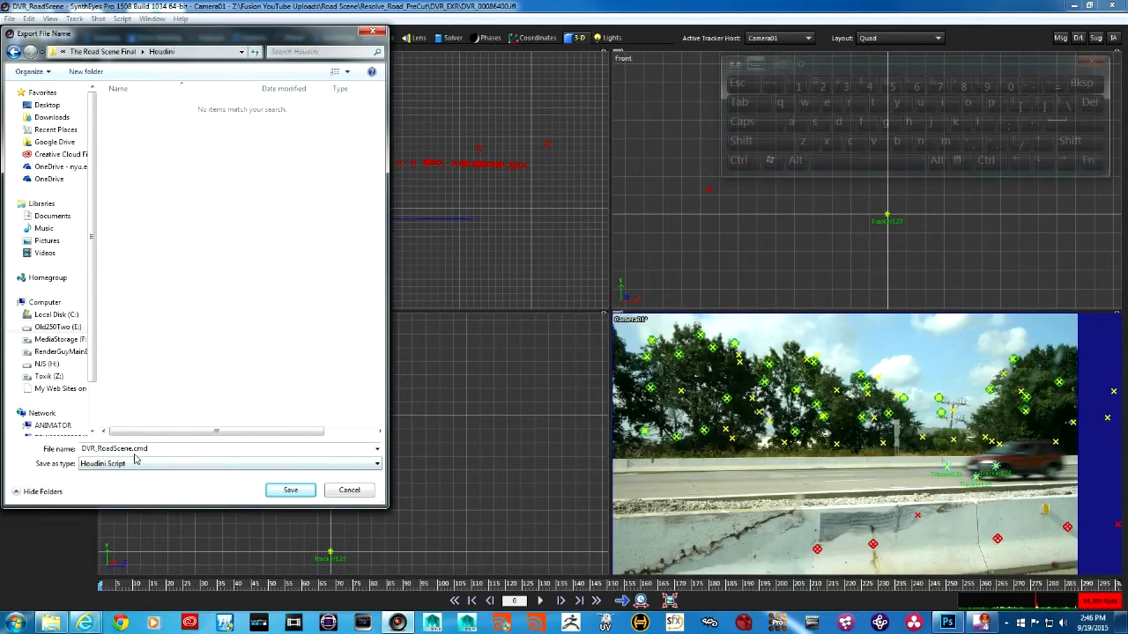
left_click(297, 490)
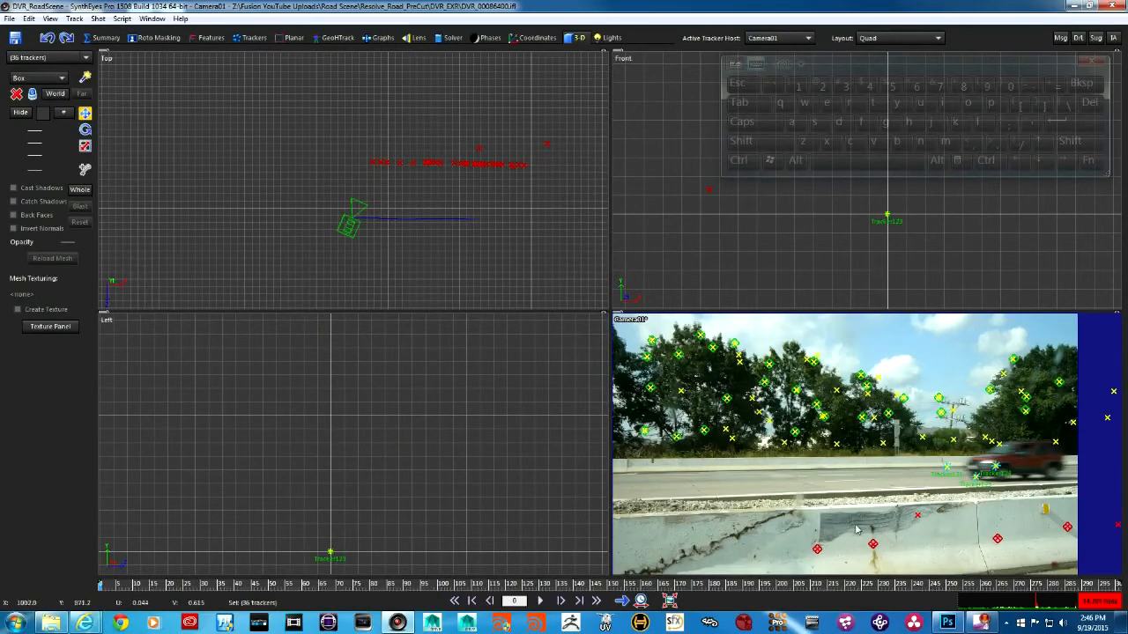
- Scrub through the road shot to review the solved trackers and camera motion
left_click(815, 584)
mouse_move(815, 585)
left_mouse_down()
mouse_move(531, 585)
mouse_move(1092, 586)
mouse_move(623, 586)
mouse_move(802, 585)
left_mouse_up()
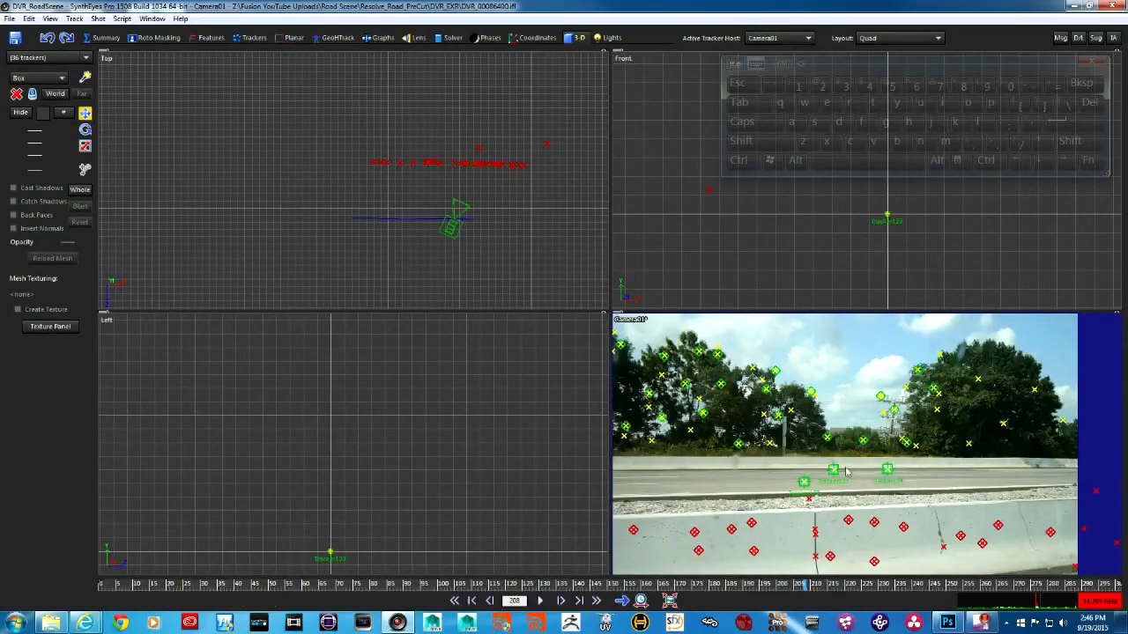
left_click_drag(509, 586, 1117, 586)
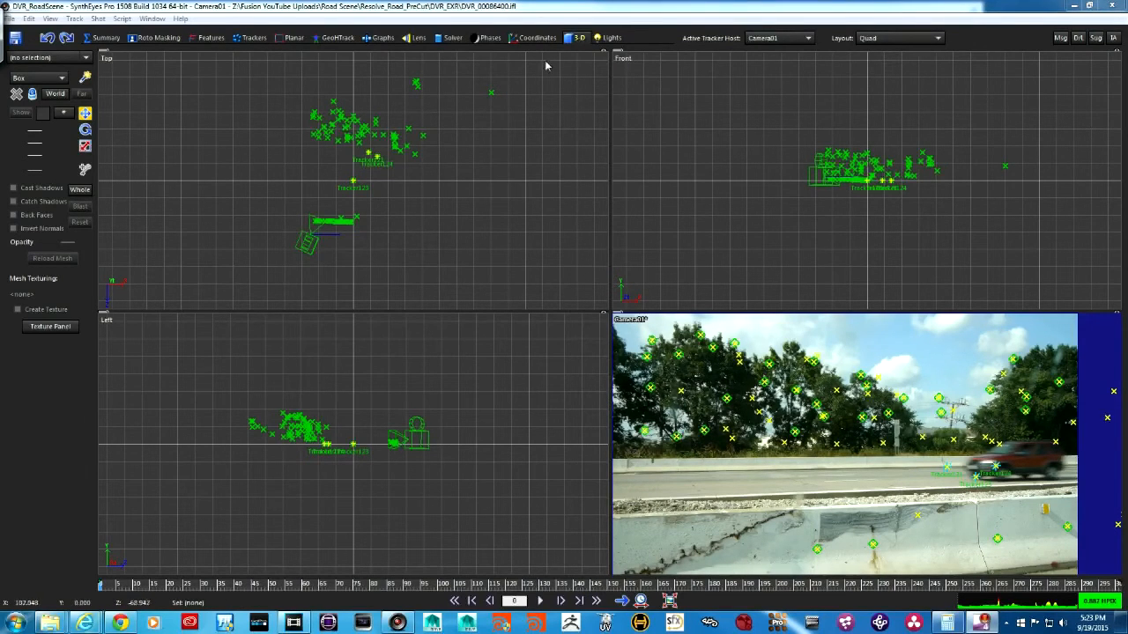
- Create an Earthling mesh at Tracker123 in the Top view, scaled to about 2.896
left_click(578, 38)
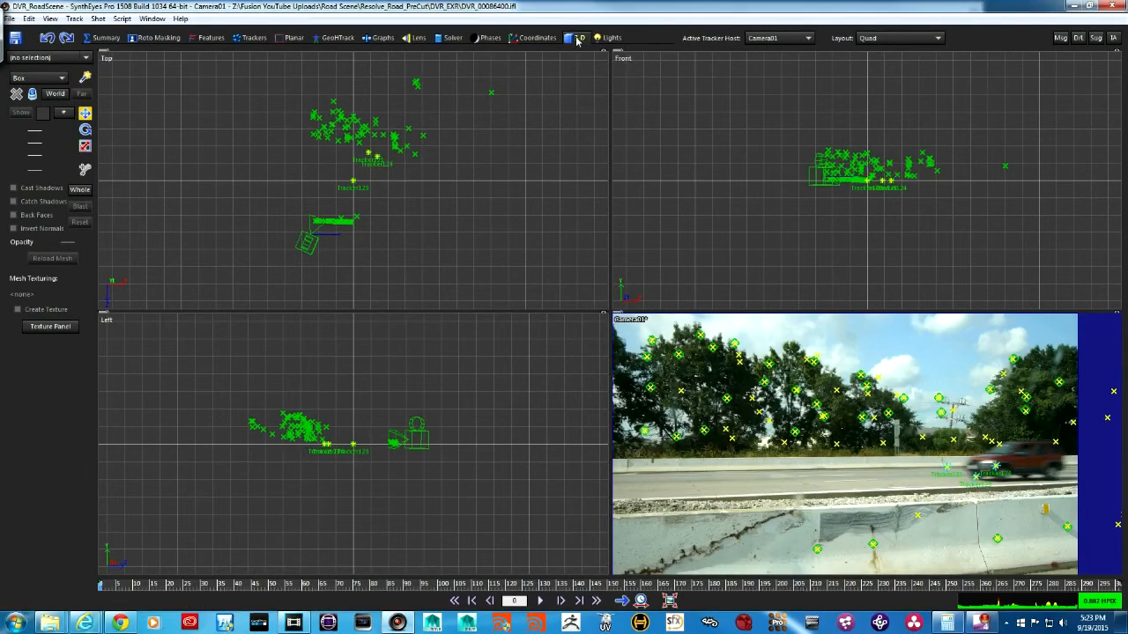
left_click(61, 78)
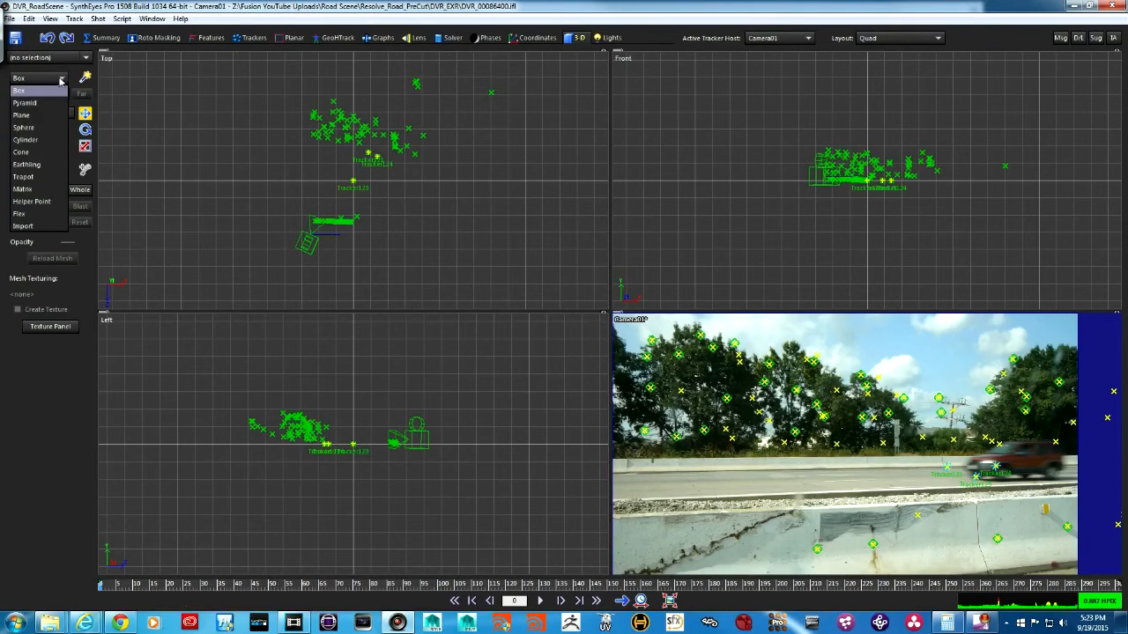
left_click(43, 168)
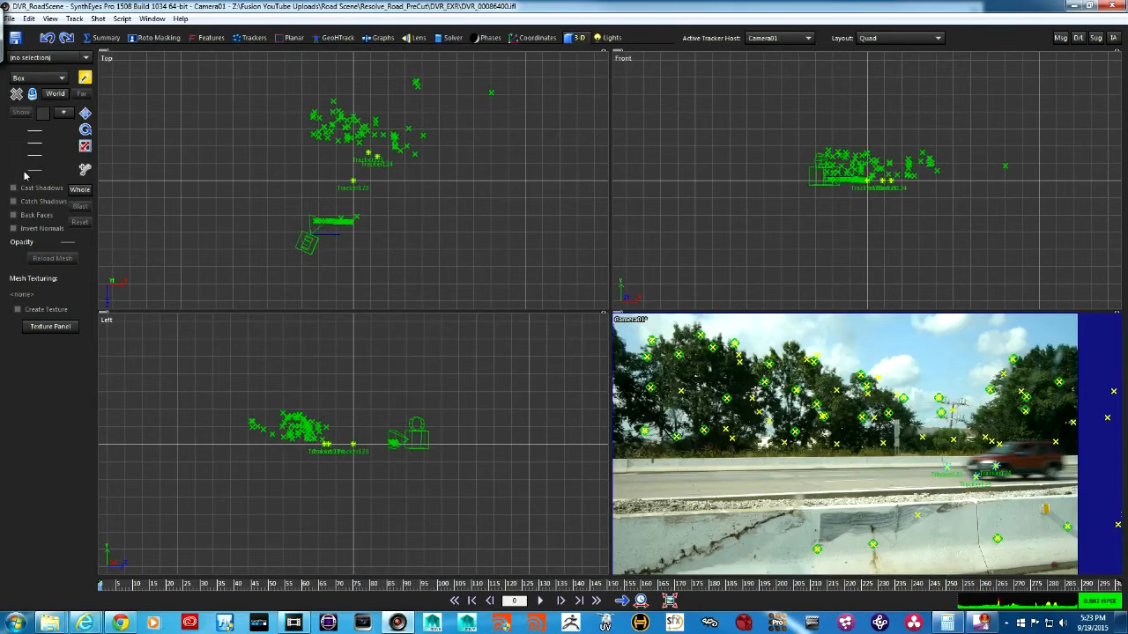
left_click(352, 181)
mouse_move(352, 181)
left_mouse_down()
mouse_move(352, 168)
mouse_move(353, 180)
left_mouse_up()
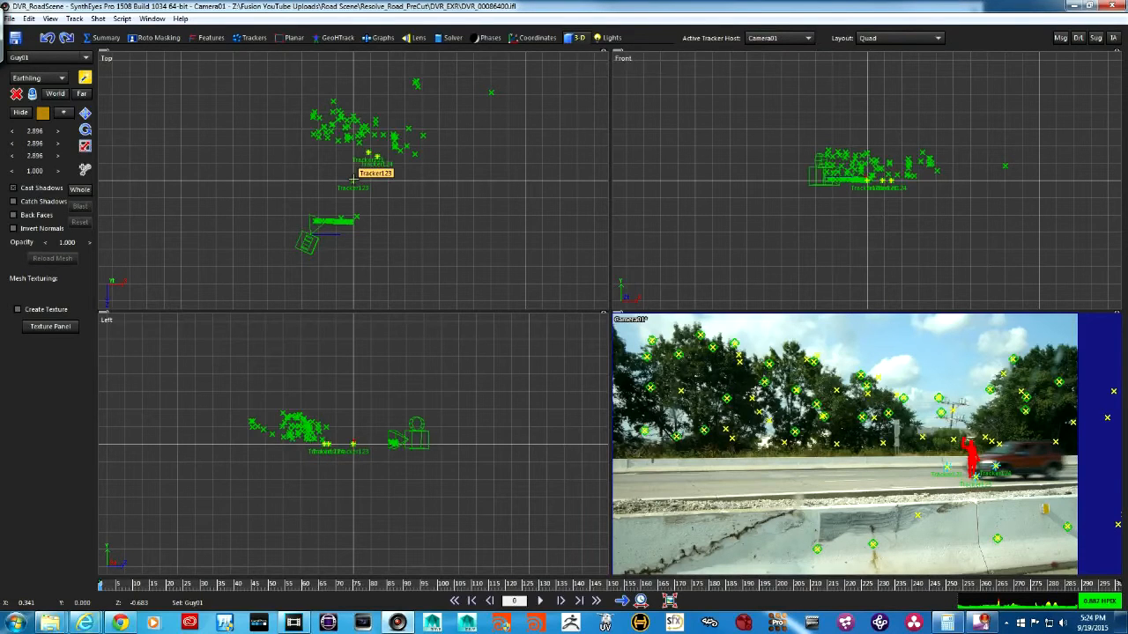
left_click_drag(352, 181, 352, 181)
- Move the Earthling onto the road near Tracker123 in the Top view, to about X -1.206 and Z -1.339
left_click(84, 113)
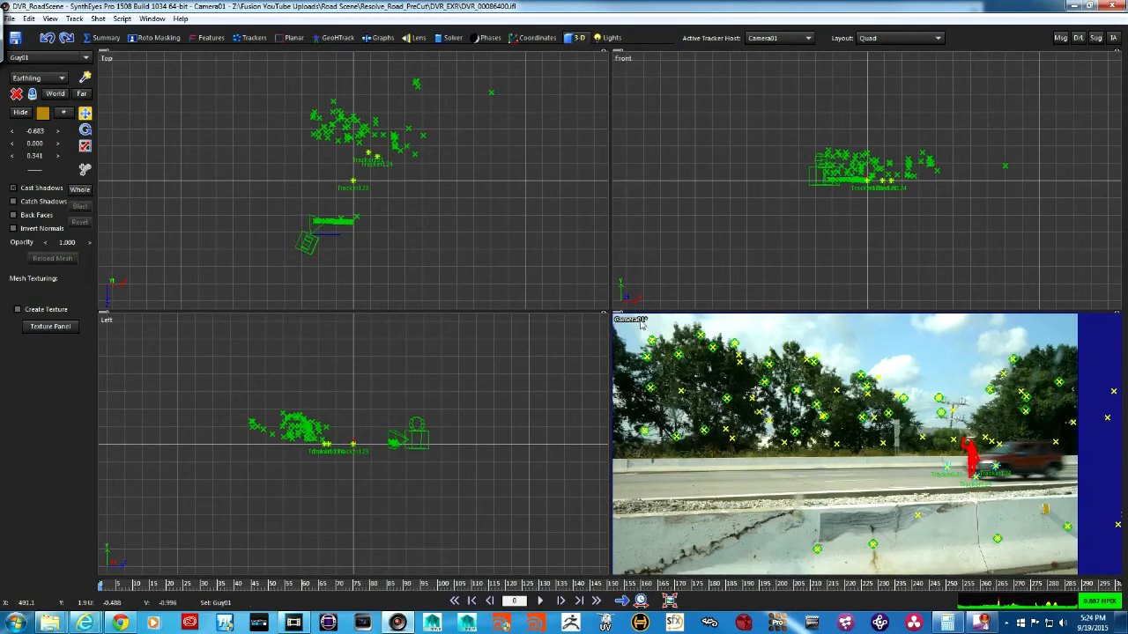
right_click_drag(426, 231, 392, 184)
middle_click_drag(392, 184, 504, 258)
right_click_drag(504, 258, 390, 177)
middle_click_drag(406, 220, 563, 240)
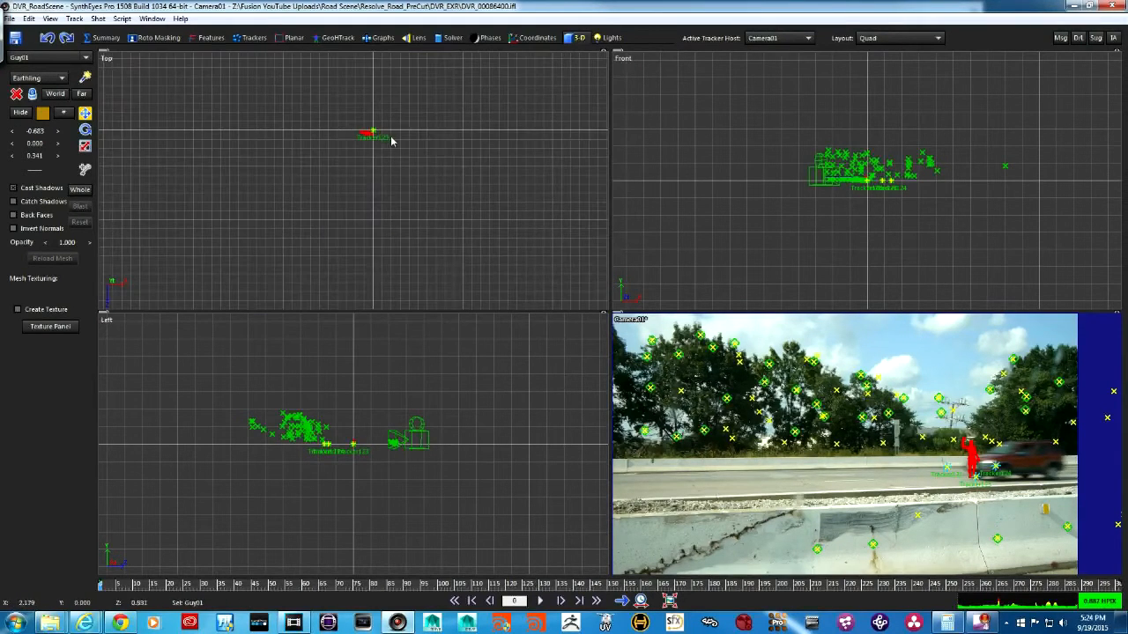
mouse_move(367, 133)
left_mouse_down()
mouse_move(373, 126)
mouse_move(336, 128)
mouse_move(375, 128)
mouse_move(346, 122)
mouse_move(373, 126)
mouse_move(366, 114)
mouse_move(368, 133)
mouse_move(359, 117)
left_mouse_up()
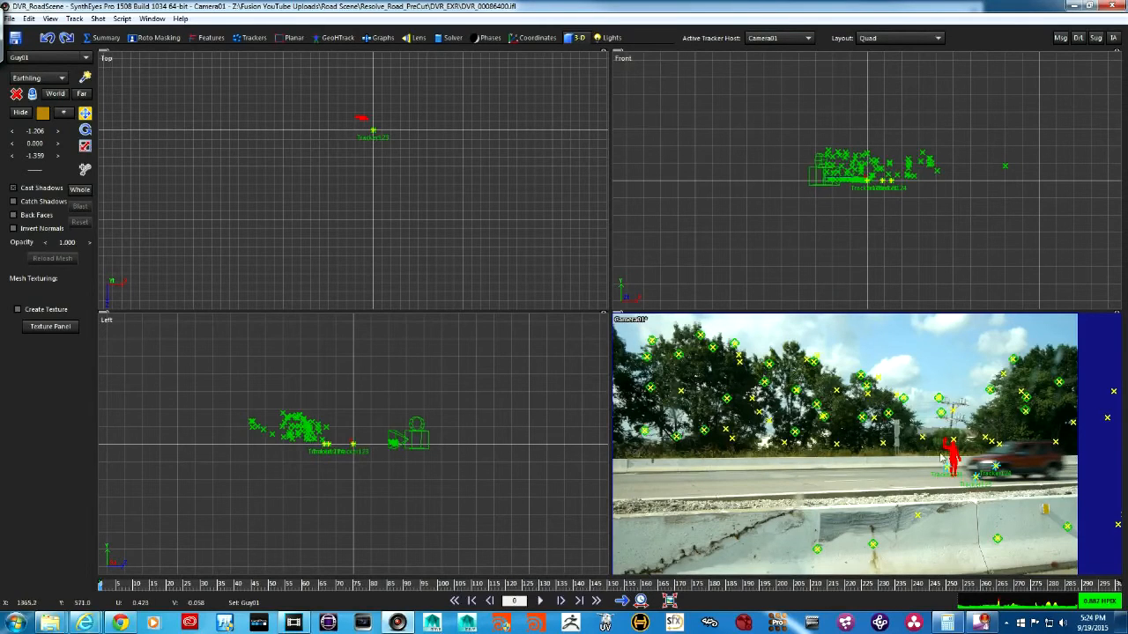
- Play the shot to check how the Earthling holds on the road, and go to frame 249
left_click(540, 601)
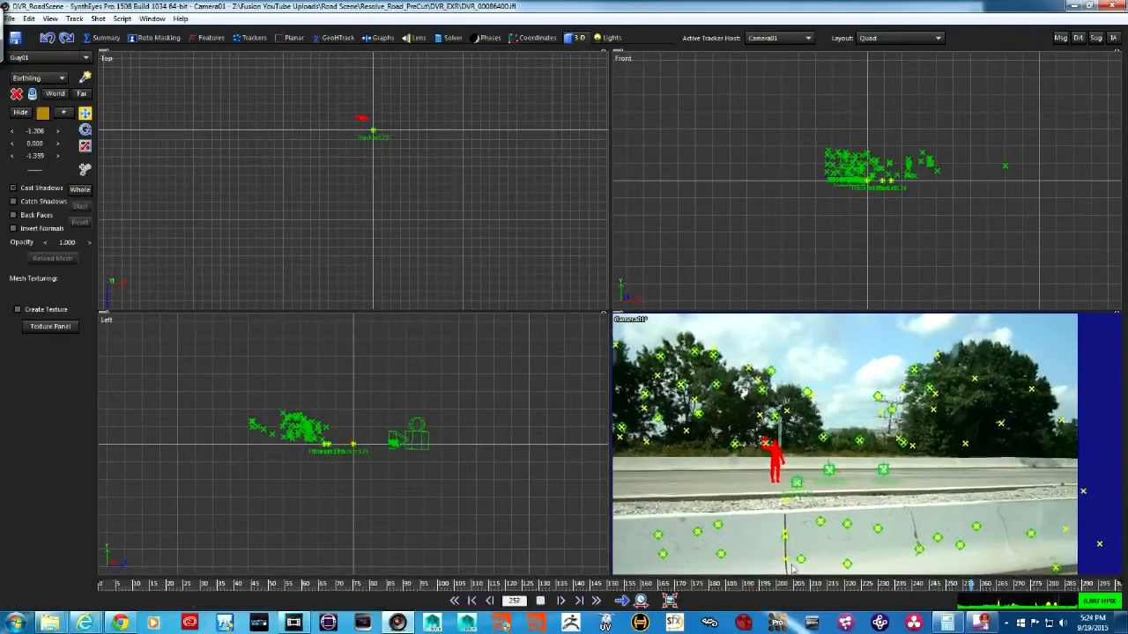
left_click(541, 600)
left_click_drag(730, 587, 944, 585)
- Select Tracker117 by the gravel edge and move the Earthling onto its depth in the Left view, about Y 1.198 and Z 21.684
left_click(803, 500)
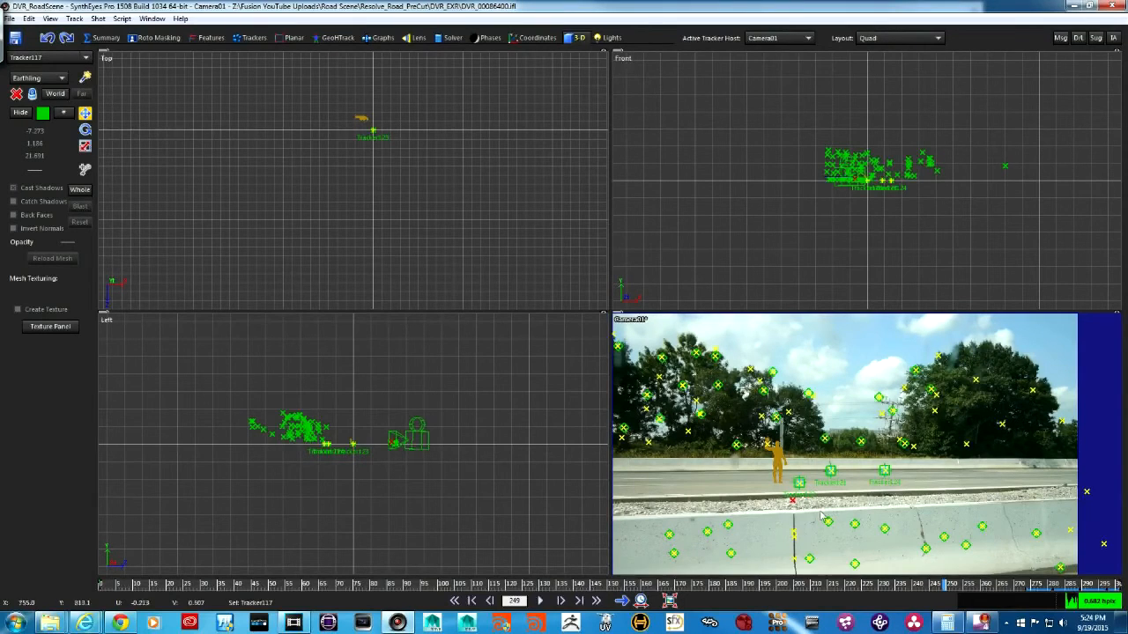
scroll(363, 401, "up", 5)
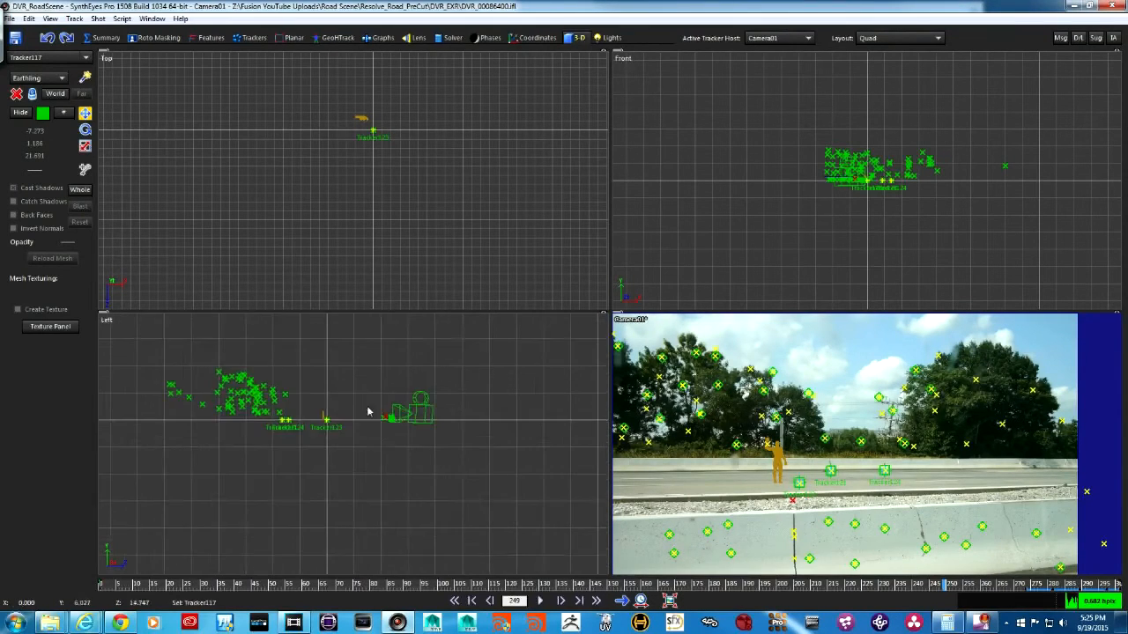
right_click_drag(364, 449, 317, 397)
middle_click_drag(378, 478, 376, 429)
right_click_drag(397, 462, 393, 448)
middle_click_drag(429, 352, 505, 439)
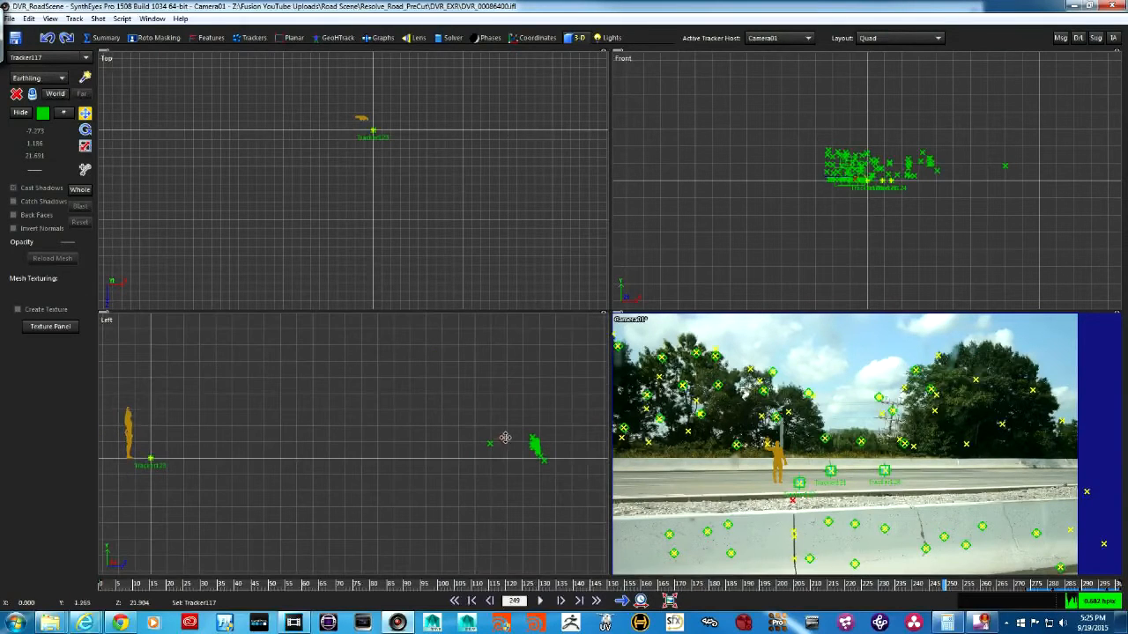
left_click_drag(132, 426, 501, 404)
- Find Tracker117 in the Front view and move the Earthling onto it, at about X -7.284 and Y 1.165
right_click_drag(872, 240, 826, 137)
middle_click_drag(826, 137, 906, 270)
right_click_drag(907, 270, 873, 195)
middle_click_drag(873, 196, 859, 264)
right_click_drag(875, 246, 858, 233)
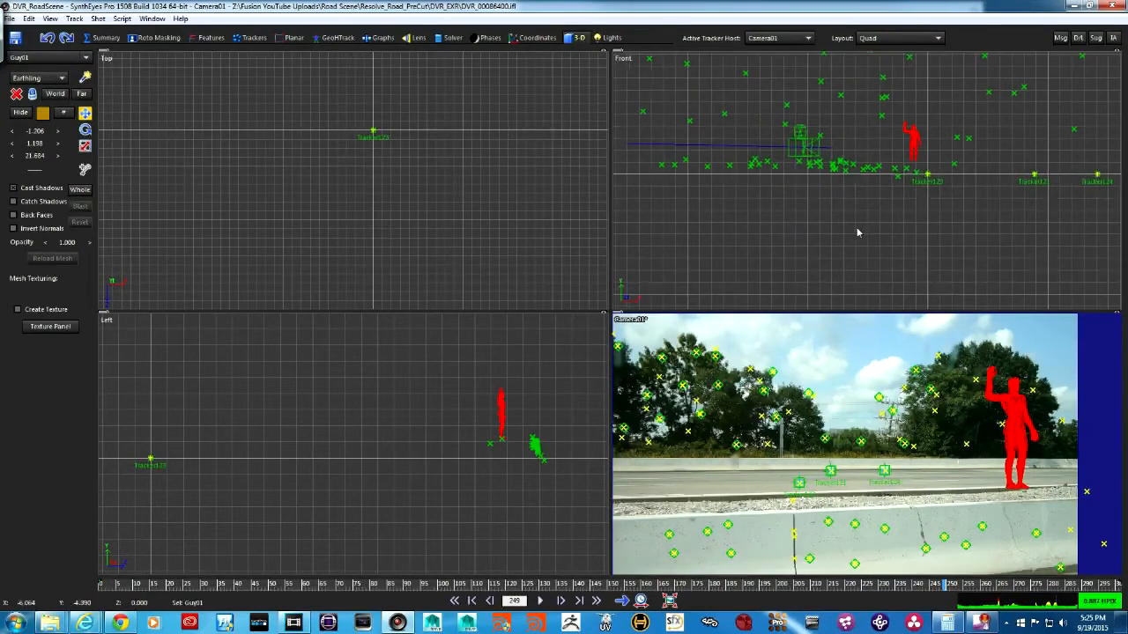
left_click(500, 439)
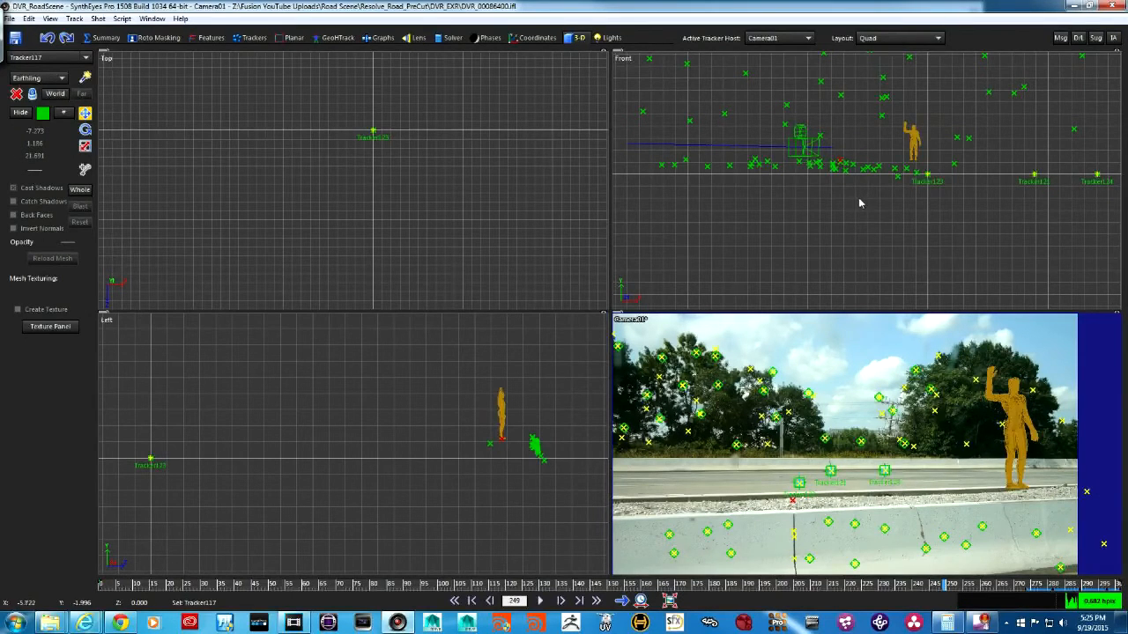
middle_click_drag(860, 204, 884, 265)
right_click_drag(868, 264, 789, 158)
right_click_drag(838, 229, 829, 210)
middle_click_drag(828, 209, 803, 282)
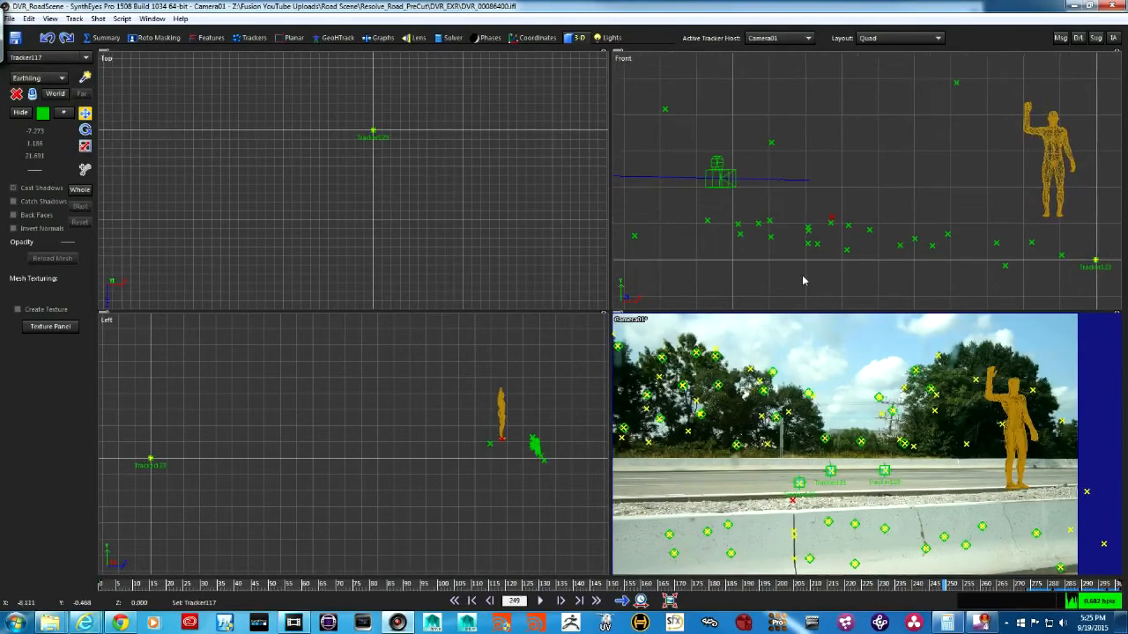
left_click_drag(1050, 165, 831, 165)
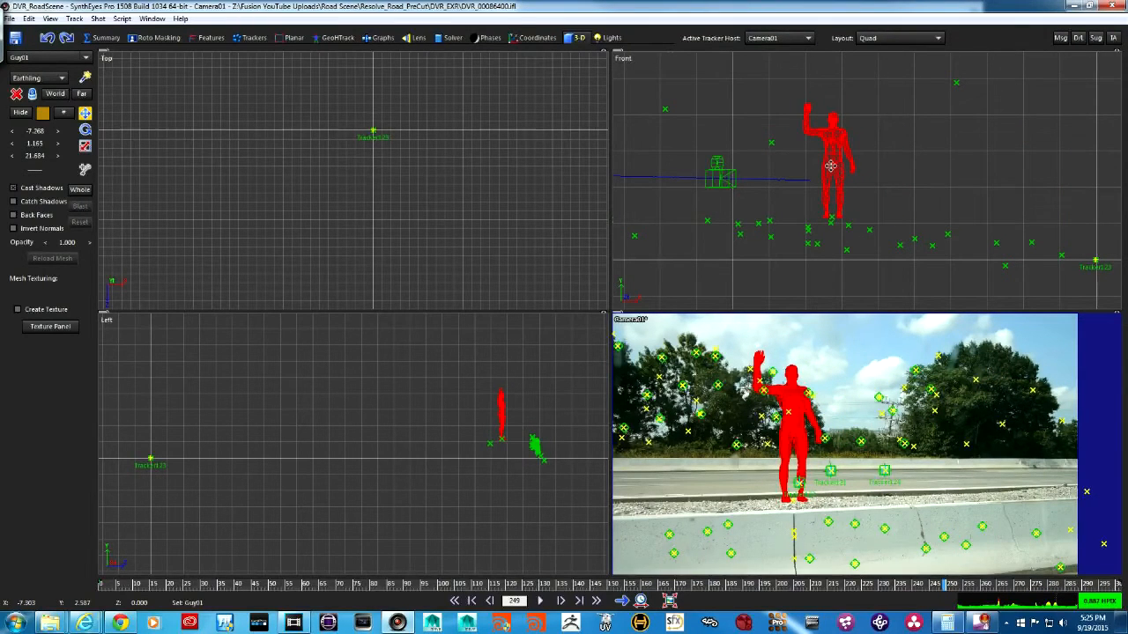
left_click_drag(830, 165, 829, 165)
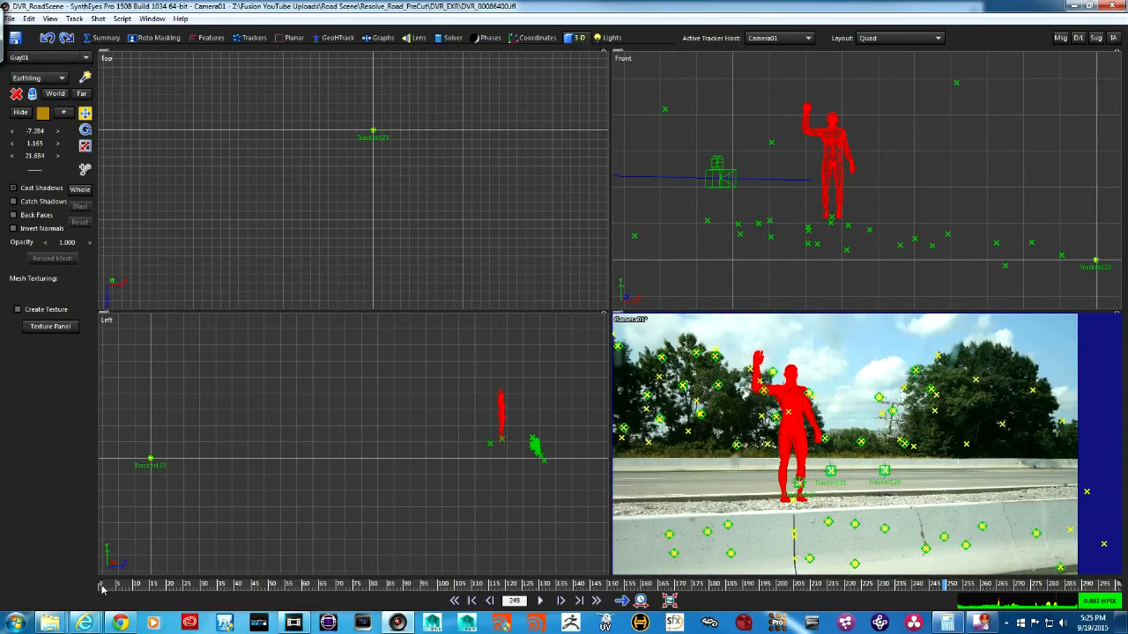
- Play the shot from the first frame and scrub it to check that the Earthling sticks to the gravel edge
left_click(452, 600)
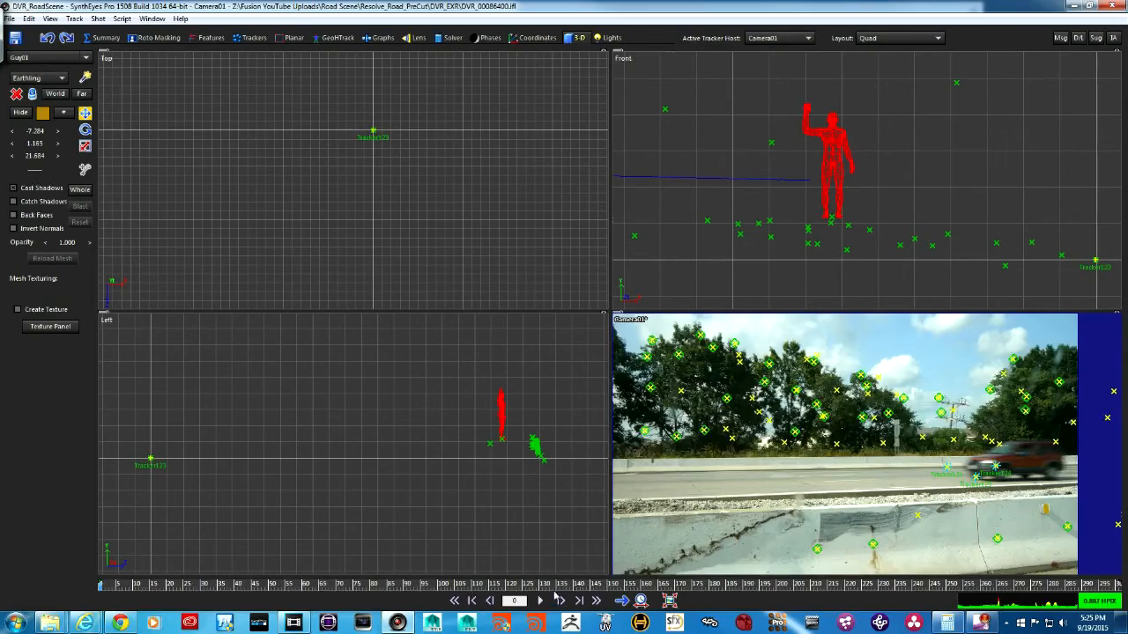
left_click(540, 600)
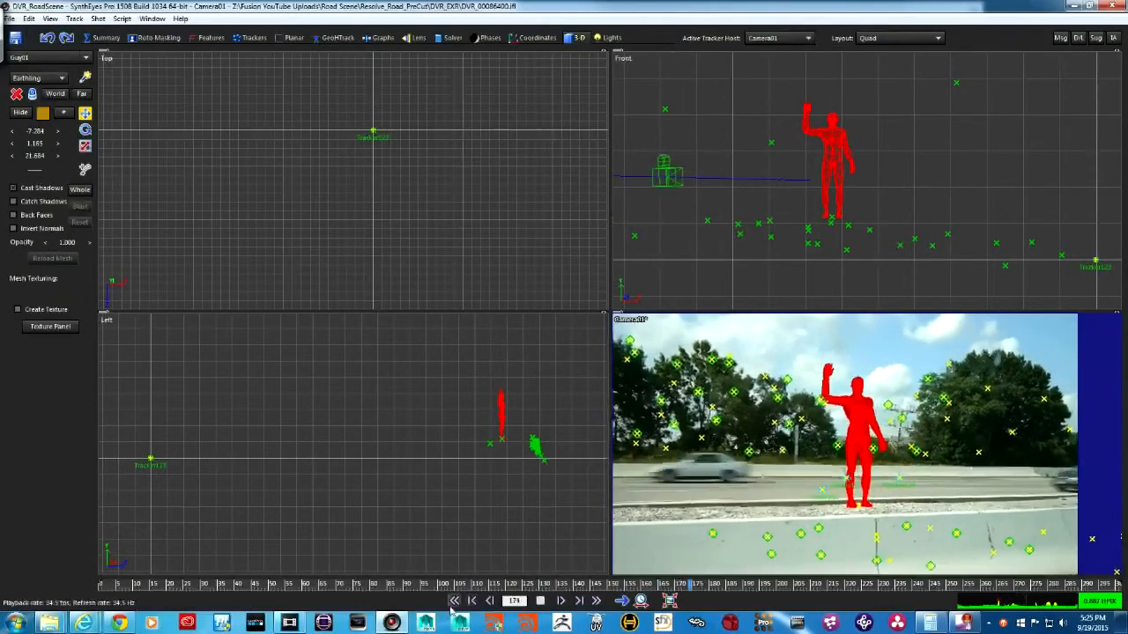
left_click(540, 602)
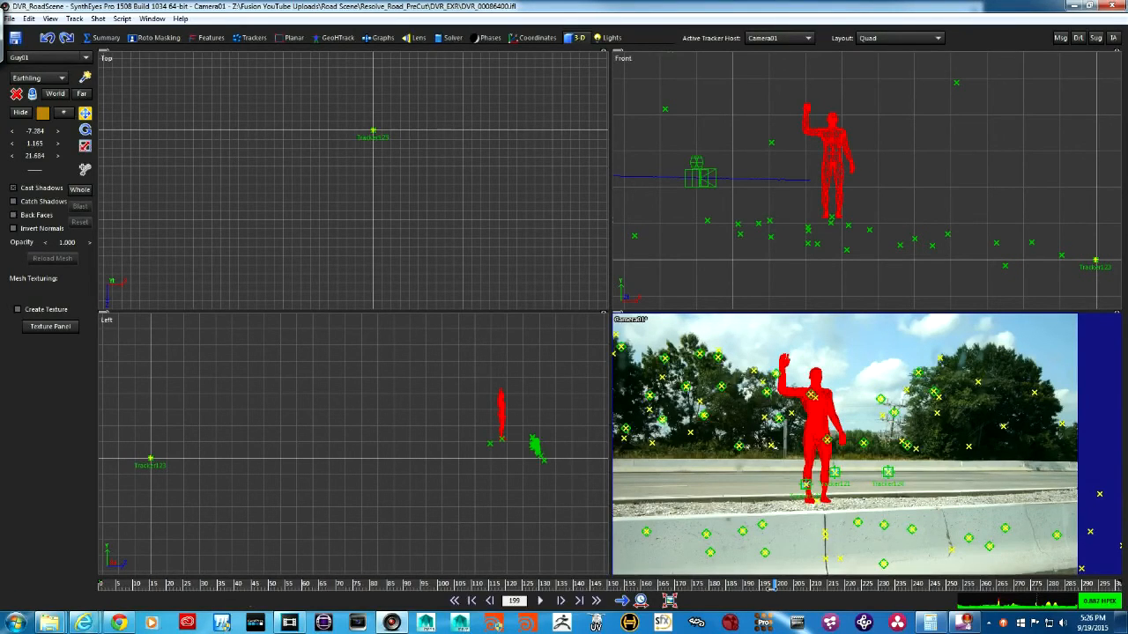
left_click_drag(773, 585, 796, 608)
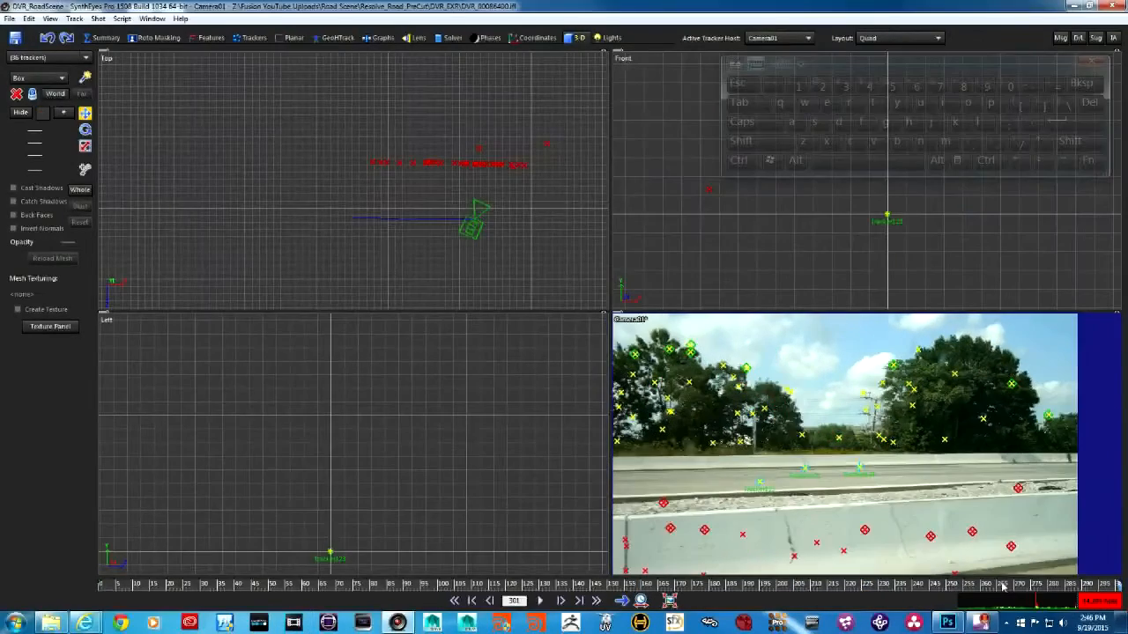
- Scrub the end of the shot to frame 296 and switch to the Path.psd workflow sketch in Photoshop
left_click_drag(1002, 587, 1104, 587)
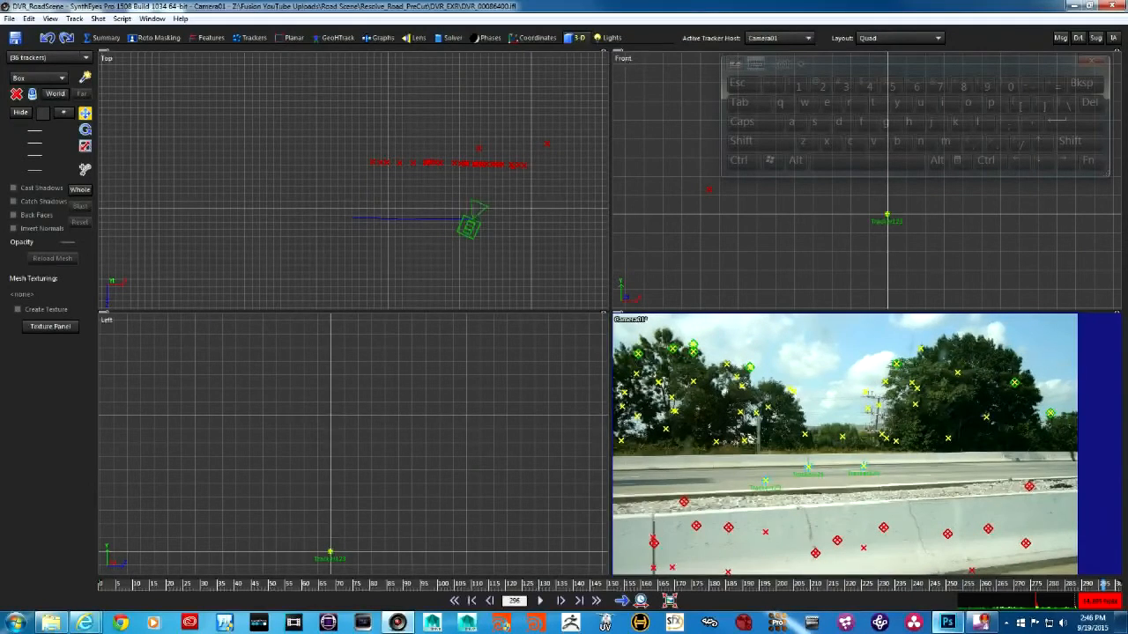
left_click(947, 623)
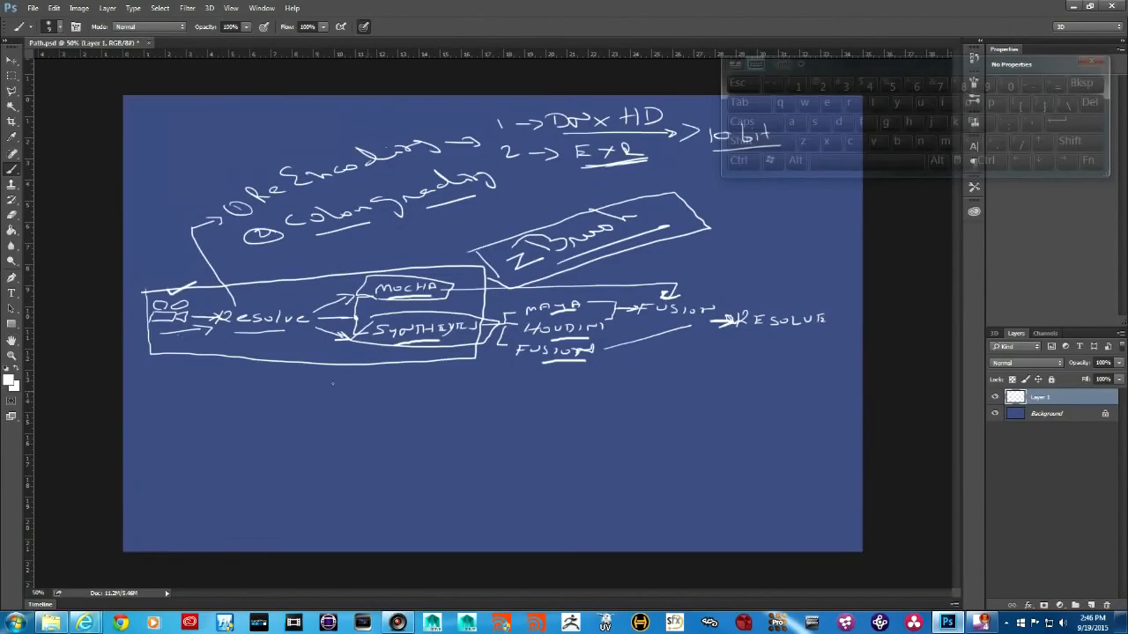